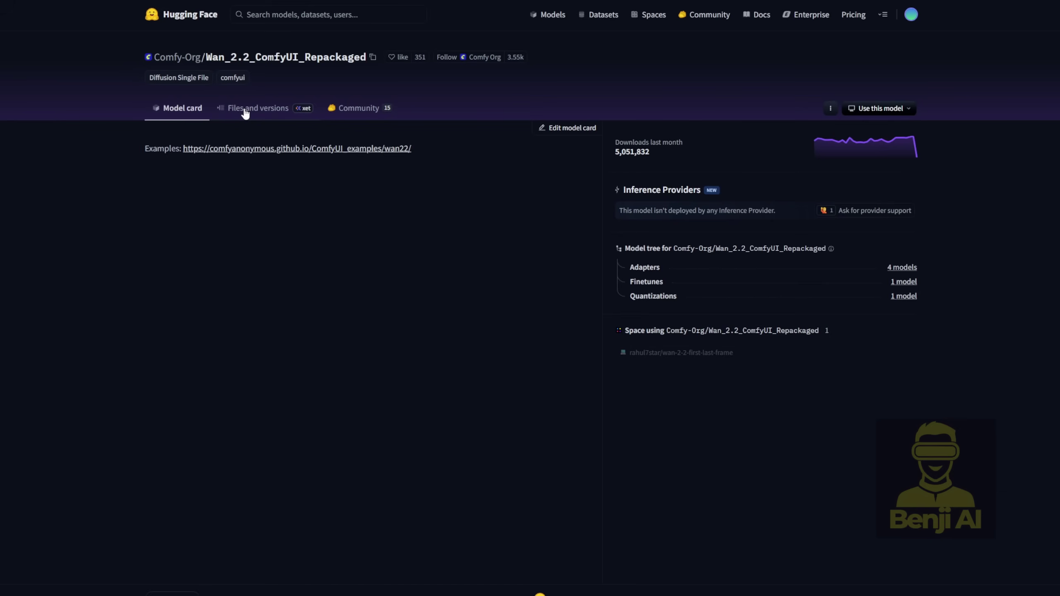
Show the Qwen-Image-Edit_ComfyUI repository's file listing instead of its model card
{"action": "left_click", "coordinate": [252, 118]}
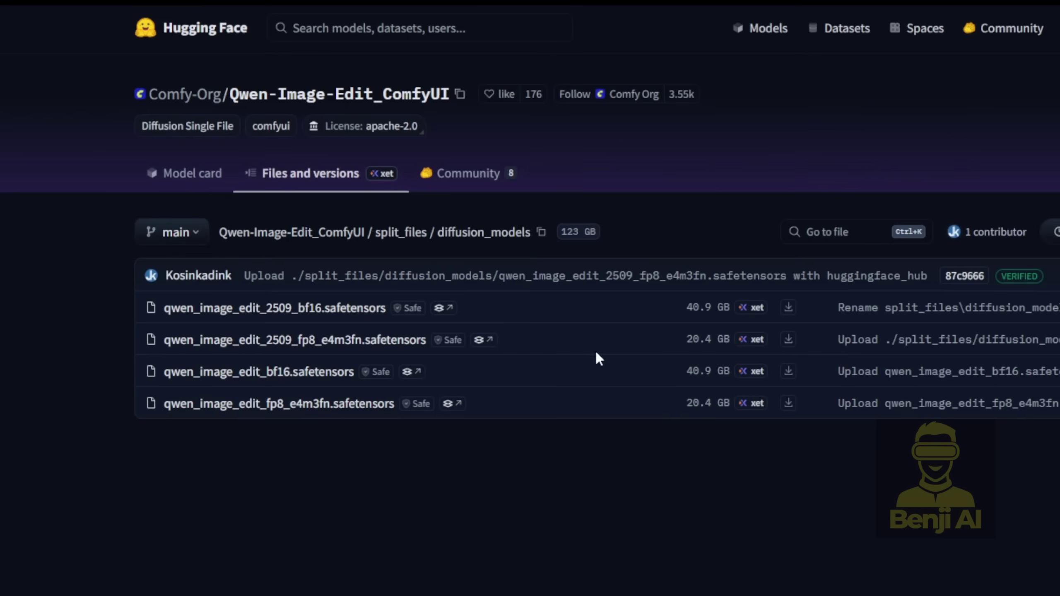
Select the qwen_image_edit_2509_fp8_e4m3fn file name, then open InstantX ControlNets' split_files/controlnet folder
{"action": "left_click_drag", "start_coordinate": [438, 339], "coordinate": [154, 340]}
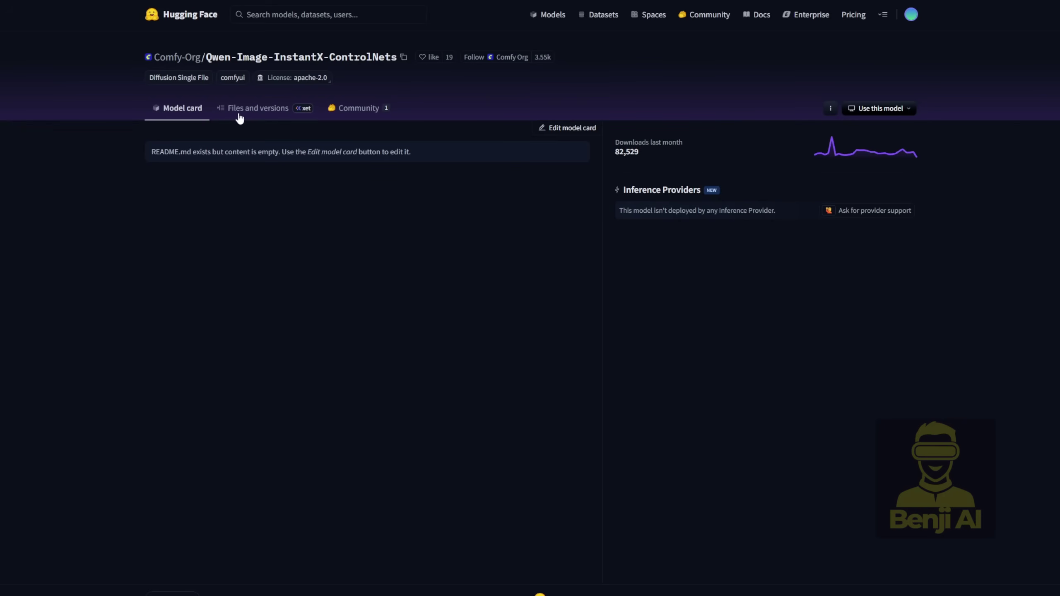
{"action": "left_click", "coordinate": [265, 110]}
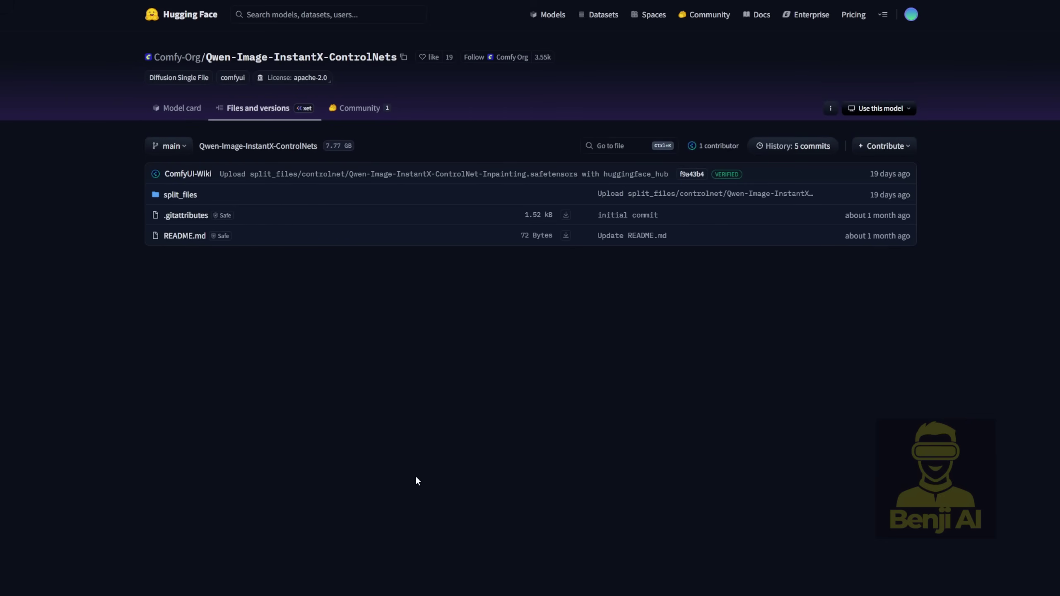
{"action": "left_click", "coordinate": [180, 196]}
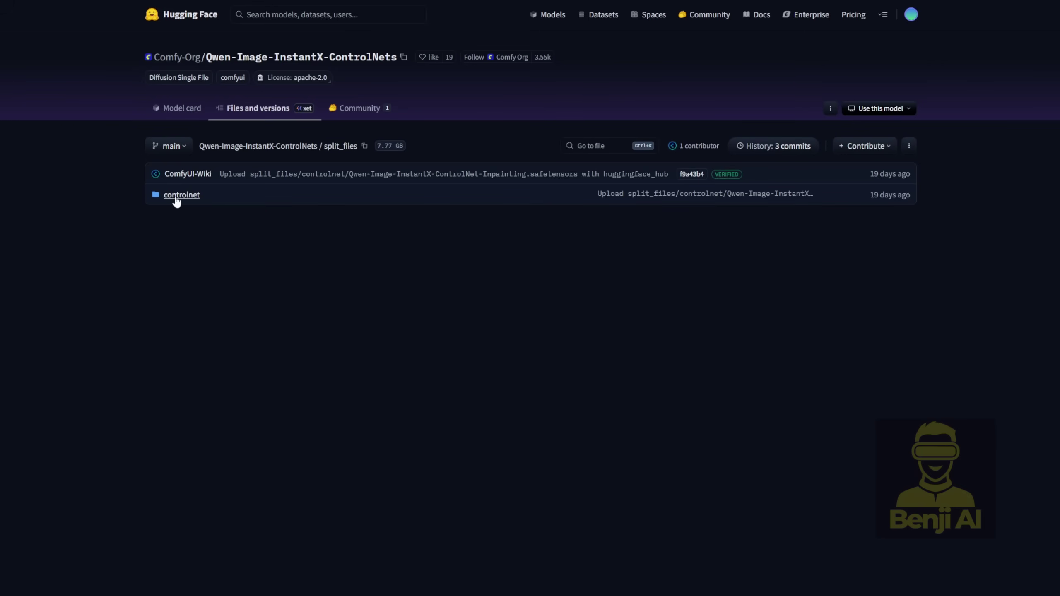
{"action": "left_click", "coordinate": [171, 198]}
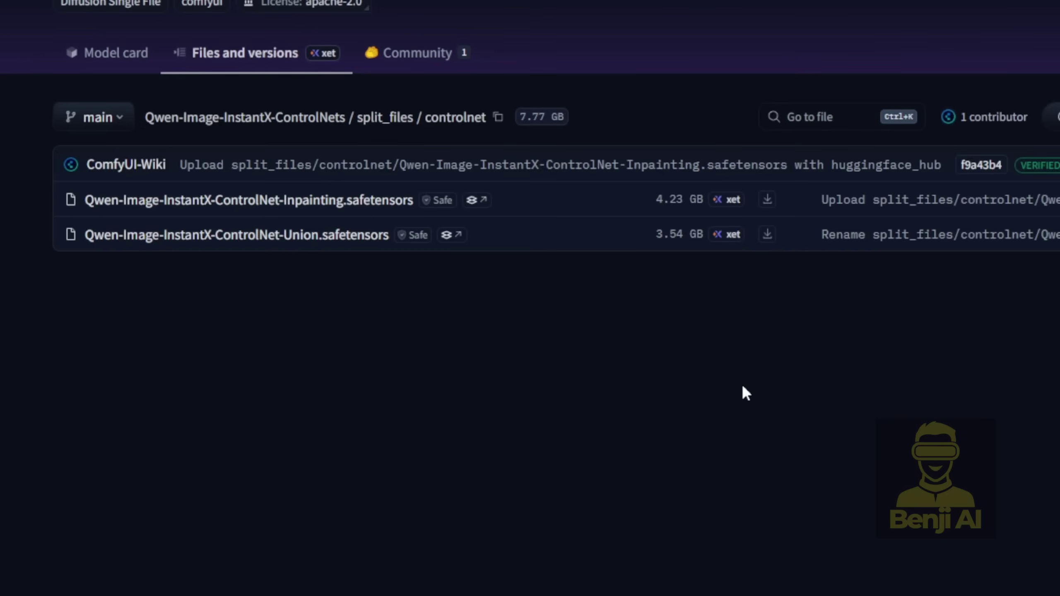
Select the Qwen-Image-InstantX-ControlNet-Union file name and view Qwen-Image_ComfyUI's diffusion_models files
{"action": "left_click_drag", "start_coordinate": [391, 235], "coordinate": [94, 235]}
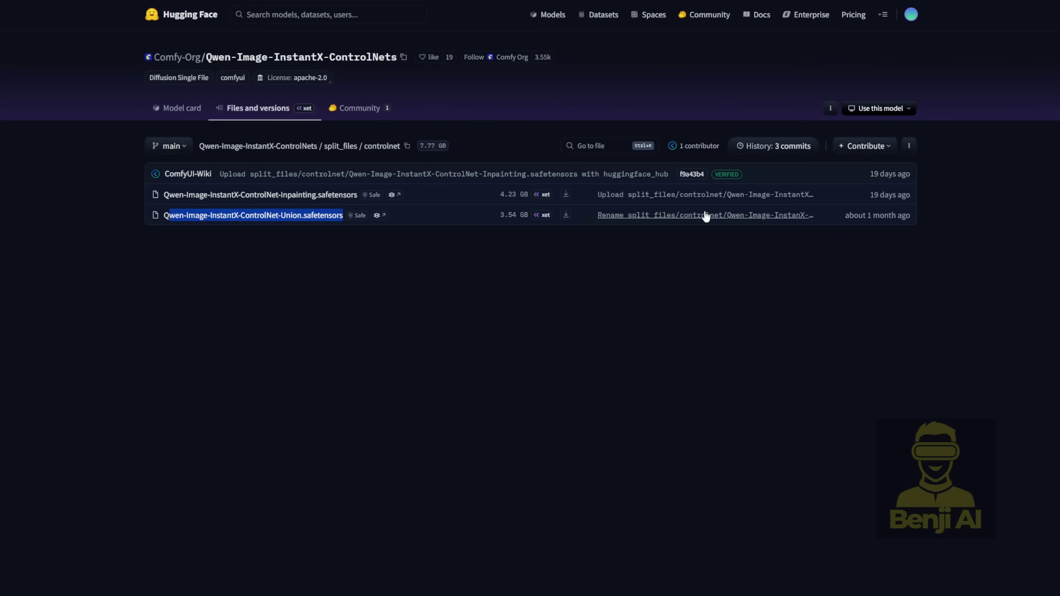
{"action": "key", "text": "ctrl+Tab"}
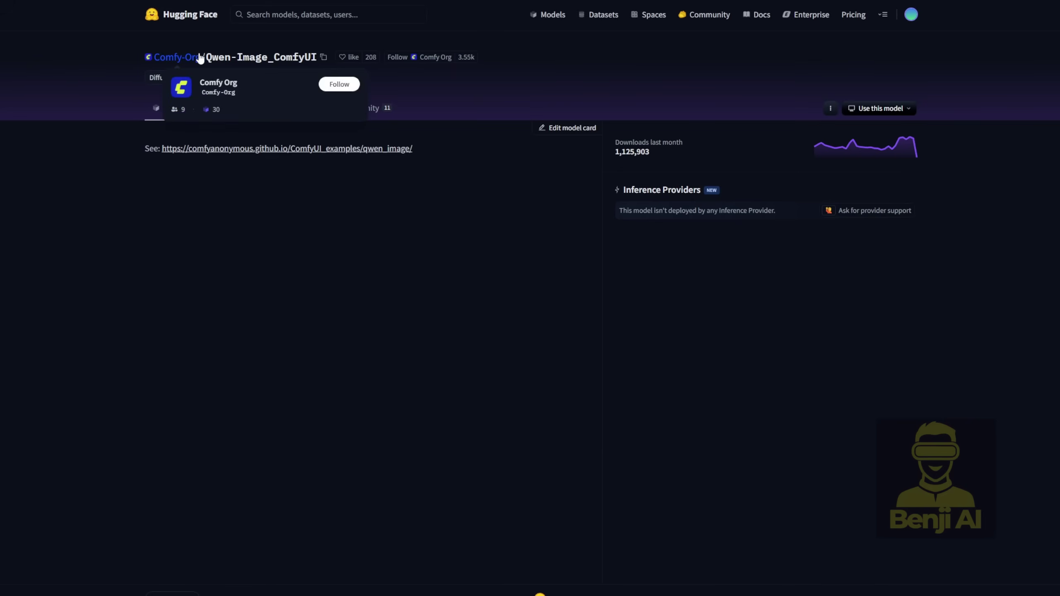
{"action": "key", "text": "ctrl+Tab"}
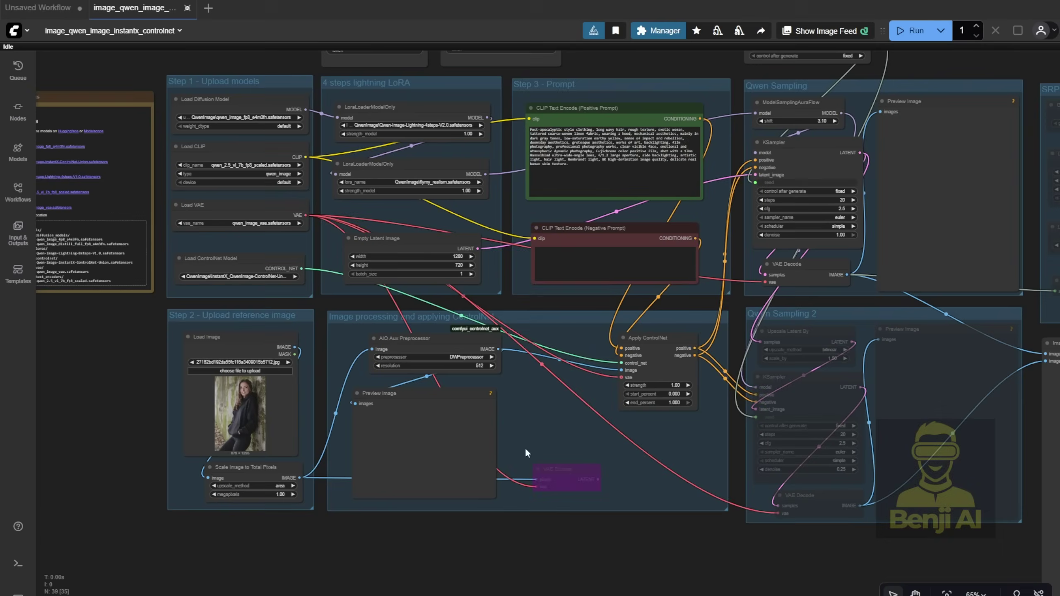
{"action": "left_click_drag", "start_coordinate": [600, 442], "coordinate": [509, 526]}
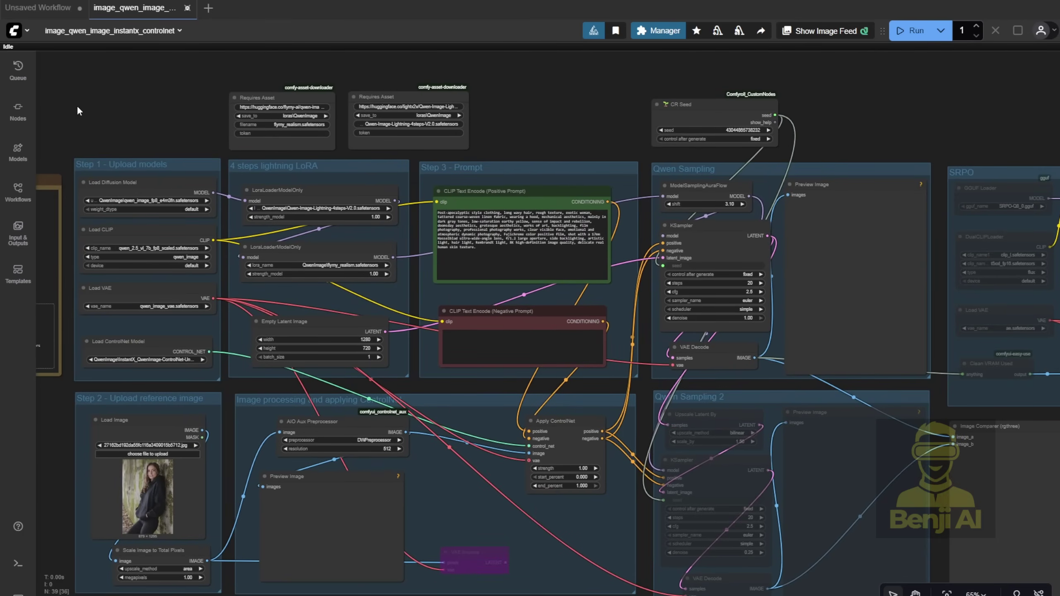
{"action": "left_click", "coordinate": [15, 31]}
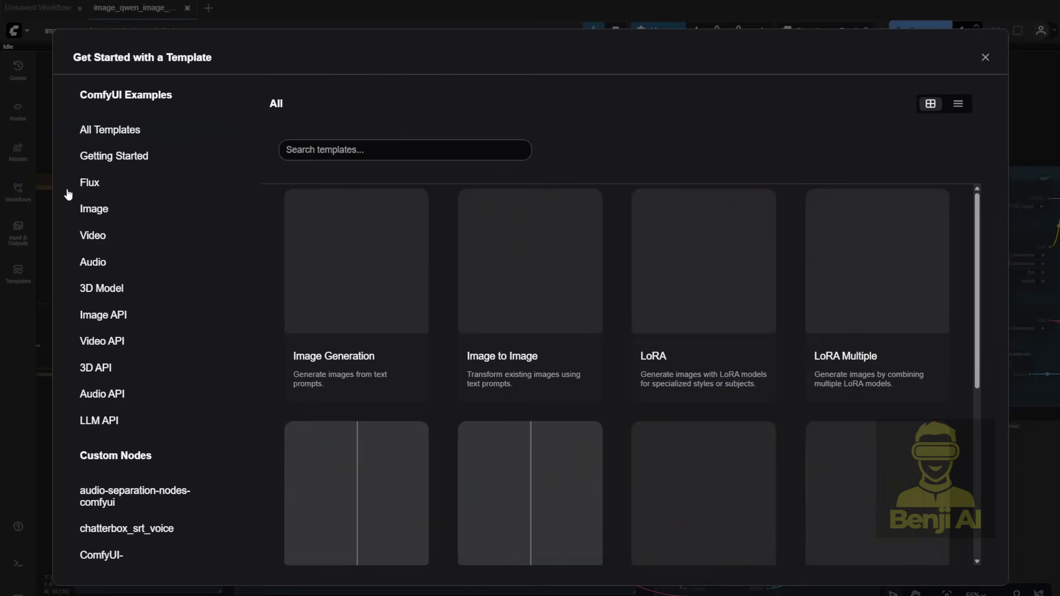
{"action": "left_click", "coordinate": [65, 191]}
{"action": "left_click", "coordinate": [149, 211]}
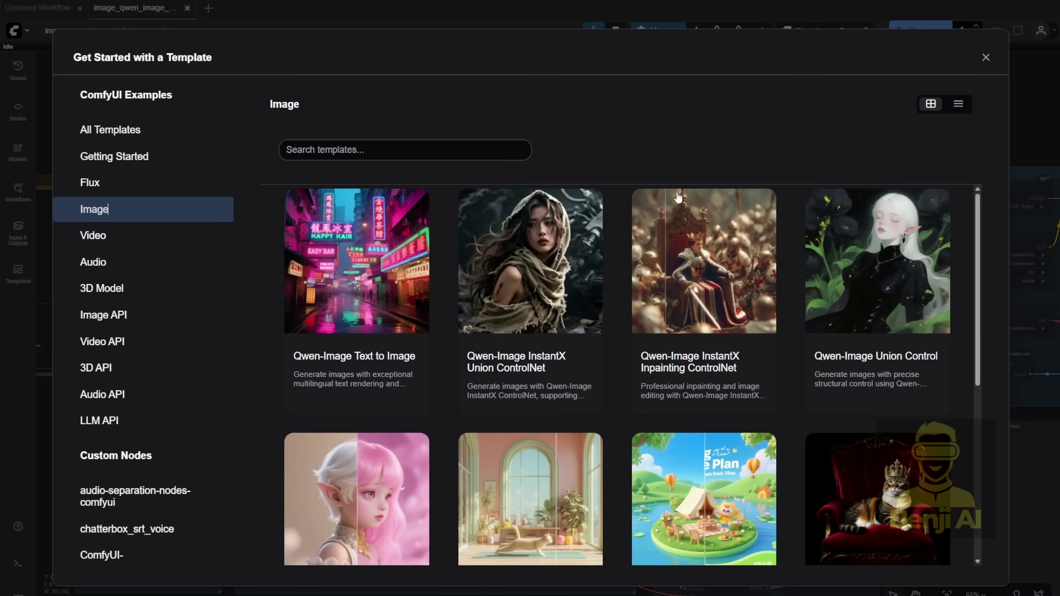
{"action": "left_click", "coordinate": [985, 59]}
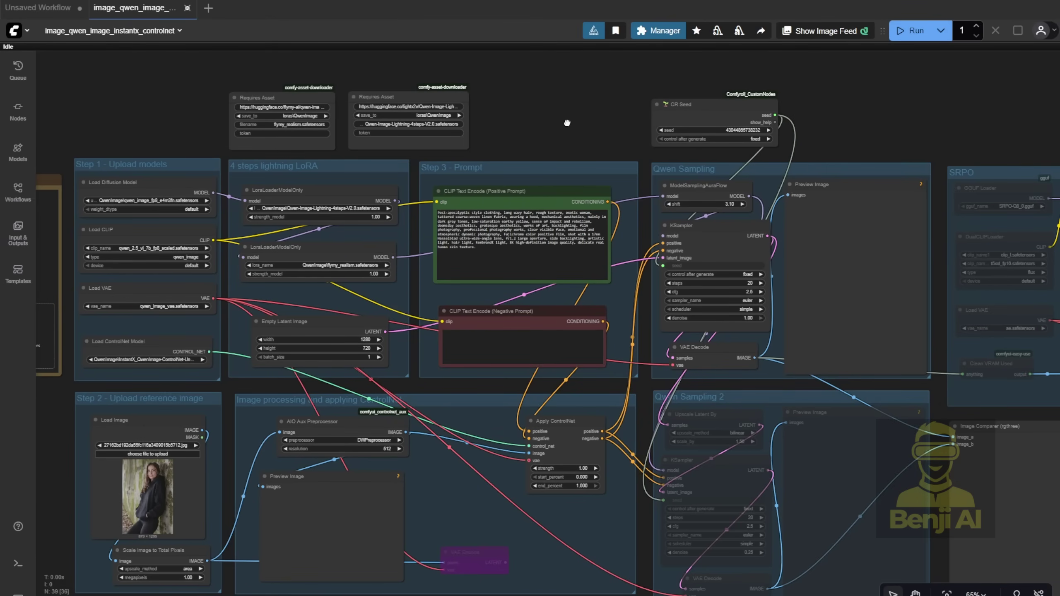
{"action": "left_click_drag", "start_coordinate": [567, 122], "coordinate": [423, 96]}
{"action": "left_click_drag", "start_coordinate": [617, 110], "coordinate": [815, 140]}
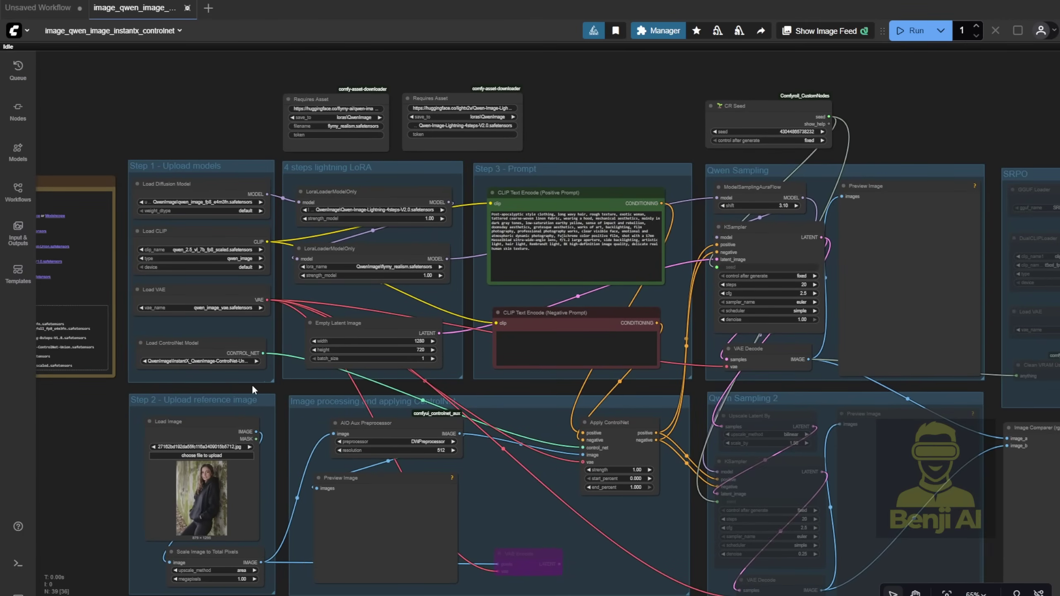
{"action": "scroll", "coordinate": [245, 376], "scroll_direction": "up", "scroll_amount": 8}
{"action": "left_click_drag", "start_coordinate": [293, 369], "coordinate": [365, 432]}
{"action": "left_click_drag", "start_coordinate": [976, 328], "coordinate": [644, 197]}
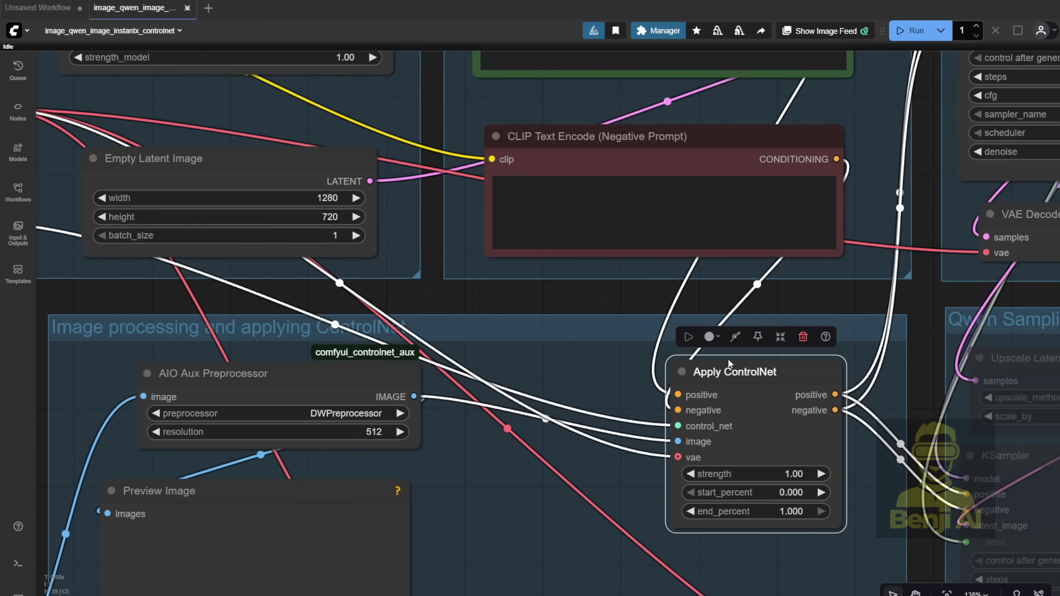
{"action": "mouse_move", "coordinate": [308, 493]}
{"action": "left_mouse_down"}
{"action": "mouse_move", "coordinate": [338, 497]}
{"action": "mouse_move", "coordinate": [326, 493]}
{"action": "left_mouse_up"}
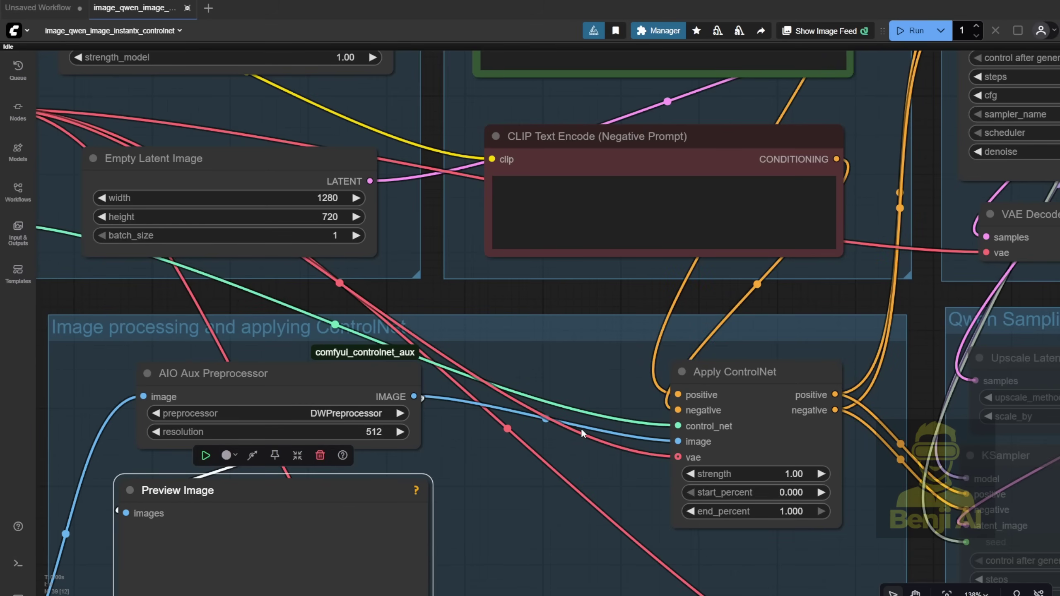
{"action": "left_click", "coordinate": [599, 378]}
{"action": "scroll", "coordinate": [600, 379], "scroll_direction": "down", "scroll_amount": 5}
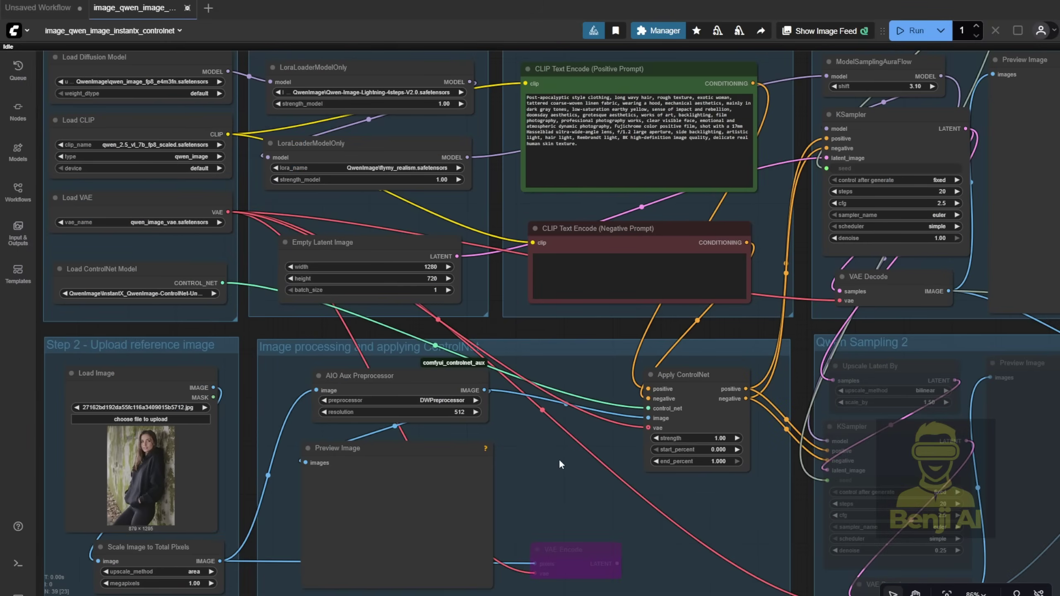
{"action": "left_click_drag", "start_coordinate": [714, 320], "coordinate": [714, 424]}
{"action": "left_click_drag", "start_coordinate": [160, 83], "coordinate": [353, 131]}
{"action": "scroll", "coordinate": [313, 193], "scroll_direction": "up", "scroll_amount": 7}
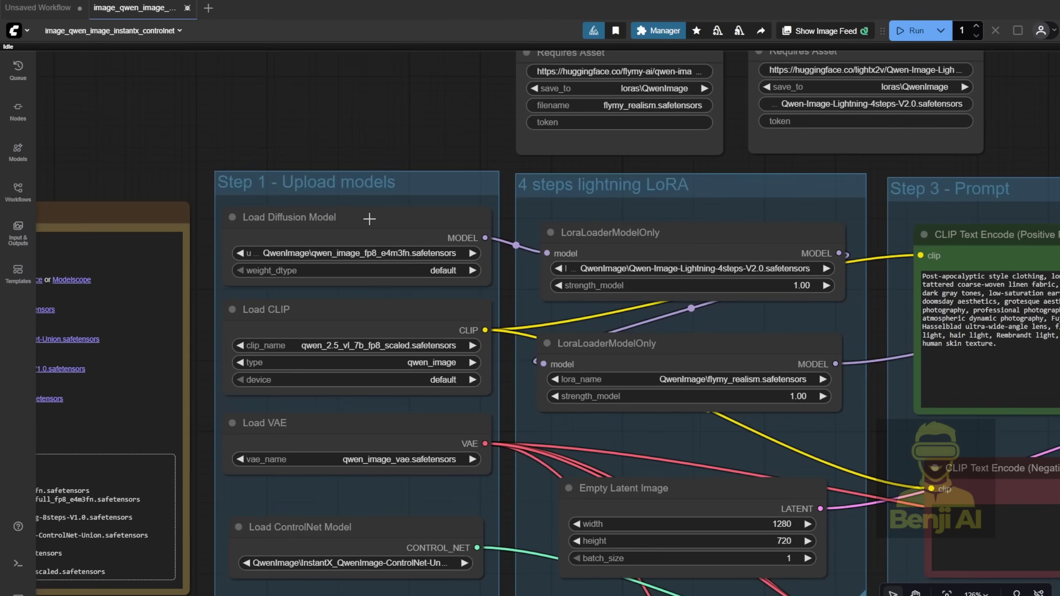
{"action": "left_click", "coordinate": [370, 209]}
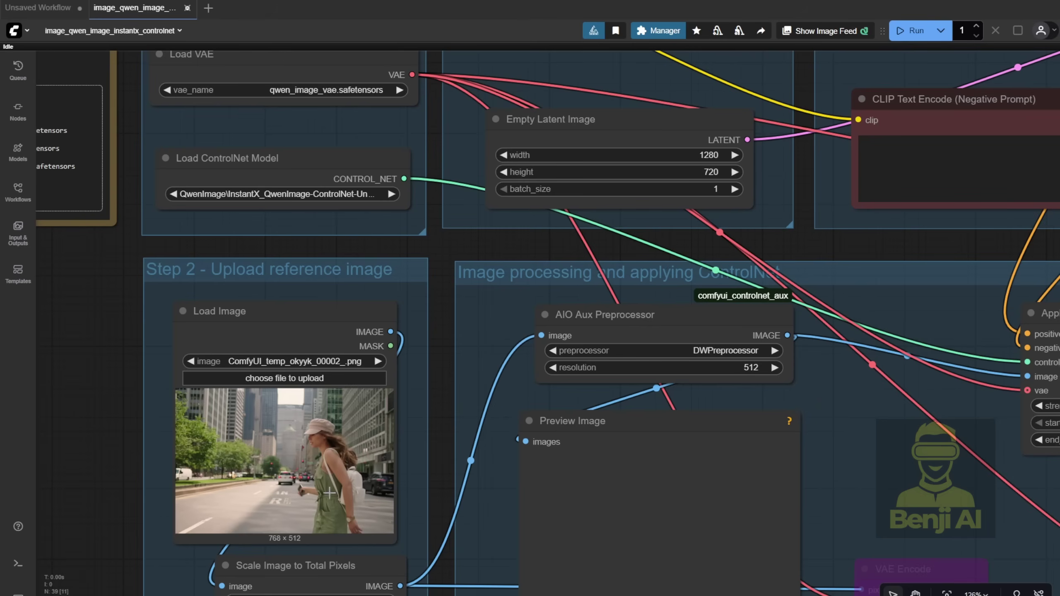
Pan and zoom the canvas to bring the AIO Aux Preprocessor node and its depth map into view
{"action": "left_click_drag", "start_coordinate": [785, 246], "coordinate": [695, 234]}
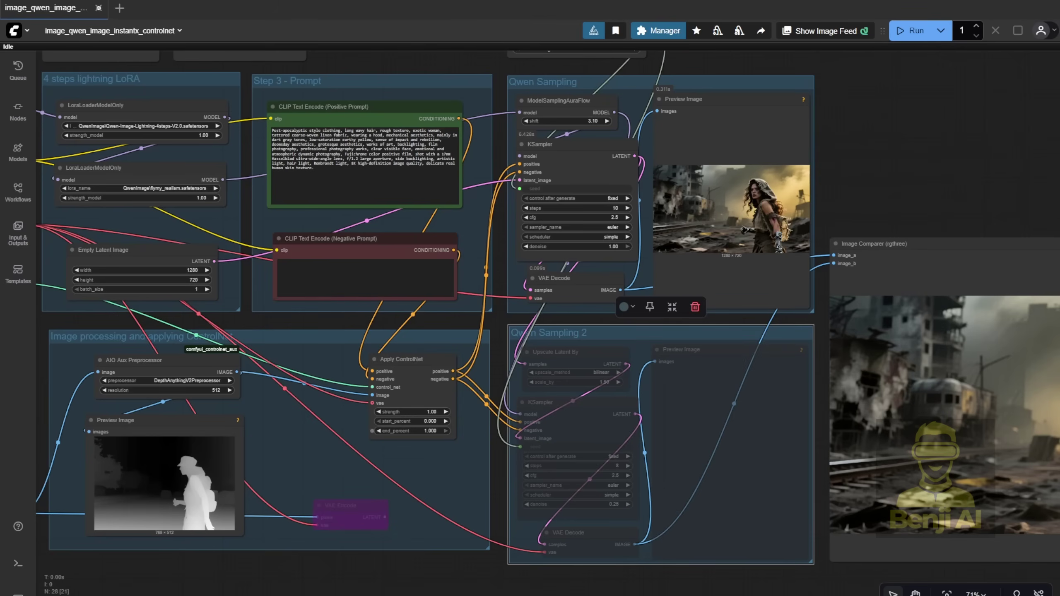
{"action": "left_click_drag", "start_coordinate": [338, 463], "coordinate": [470, 432]}
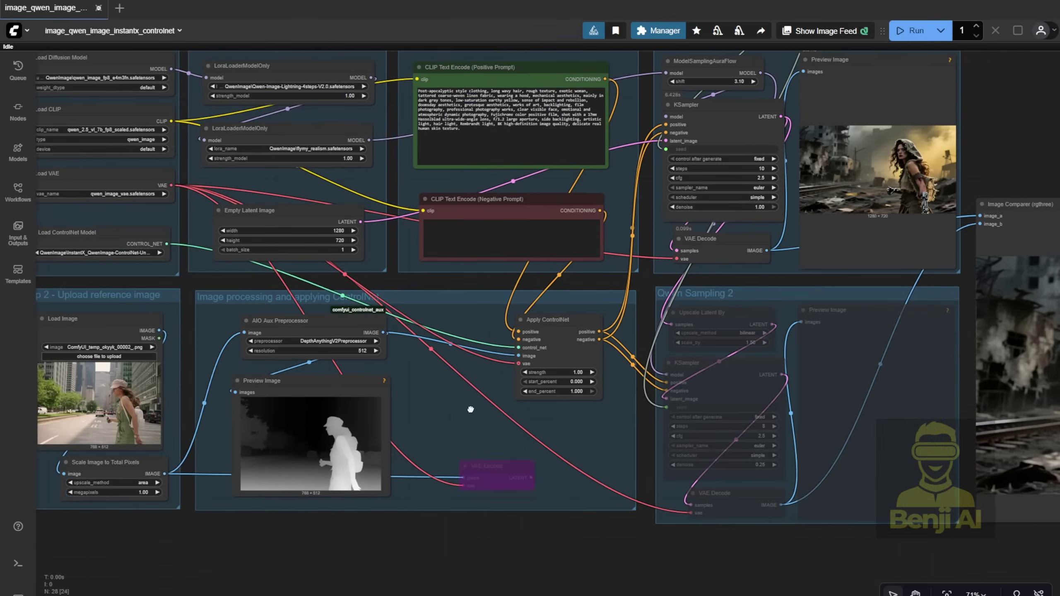
{"action": "scroll", "coordinate": [292, 359], "scroll_direction": "up", "scroll_amount": 8}
{"action": "scroll", "coordinate": [589, 423], "scroll_direction": "down", "scroll_amount": 3}
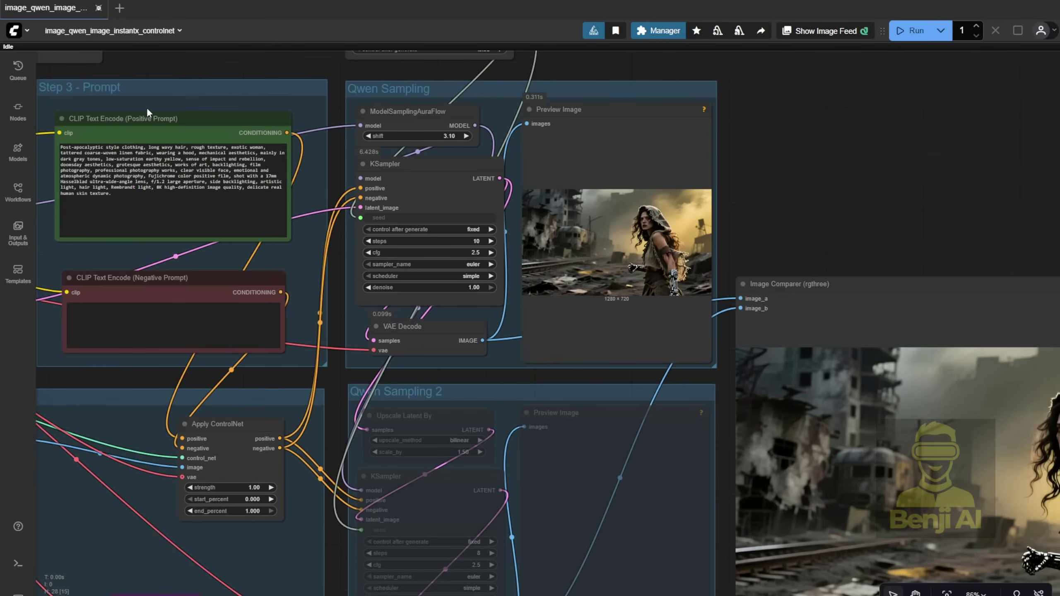
{"action": "left_click", "coordinate": [147, 113]}
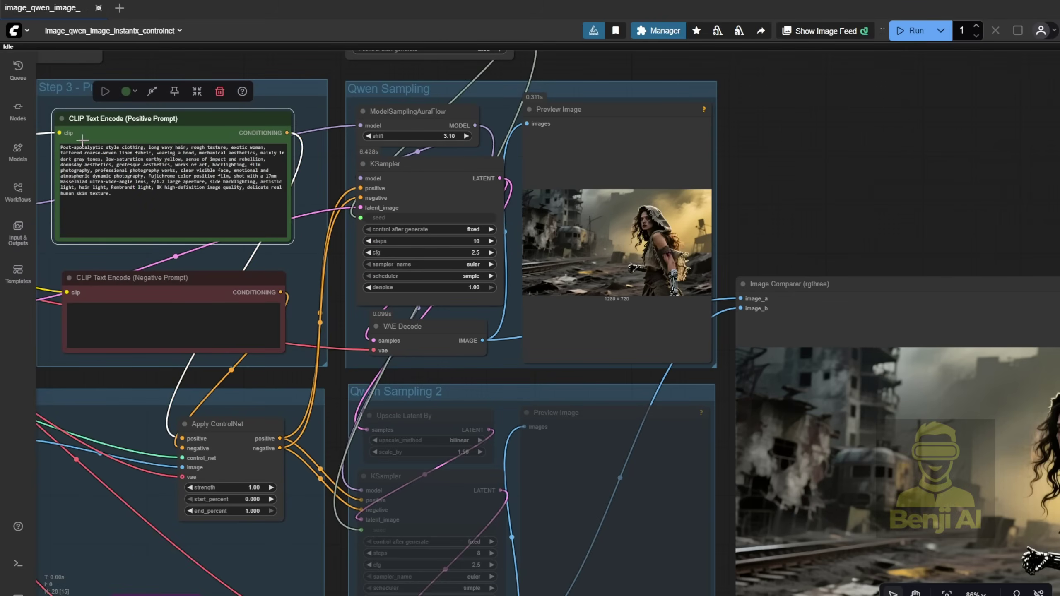
{"action": "scroll", "coordinate": [137, 255], "scroll_direction": "up", "scroll_amount": 3}
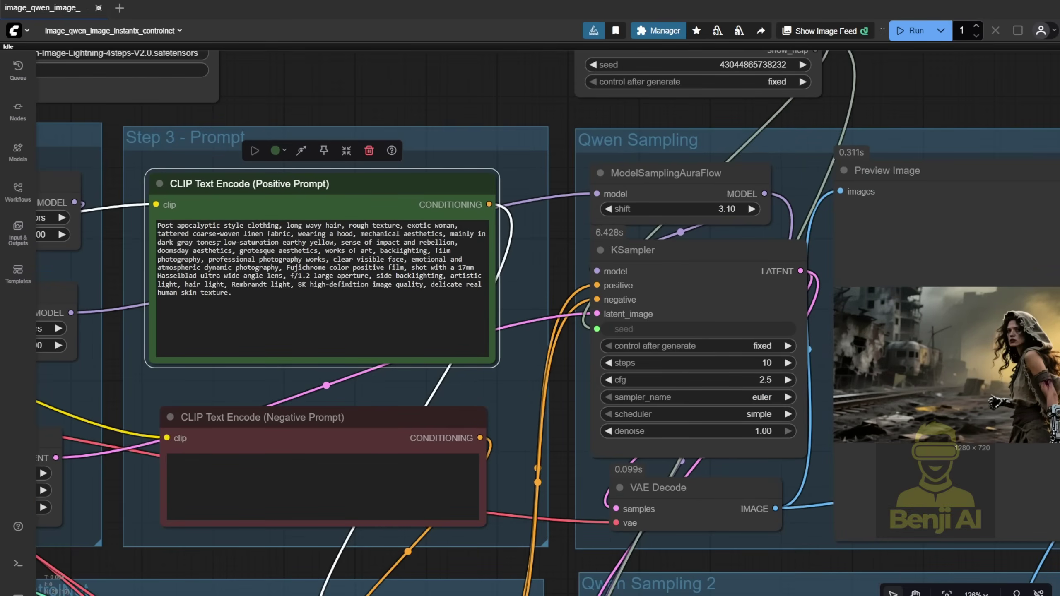
{"action": "key", "text": "ctrl+a"}
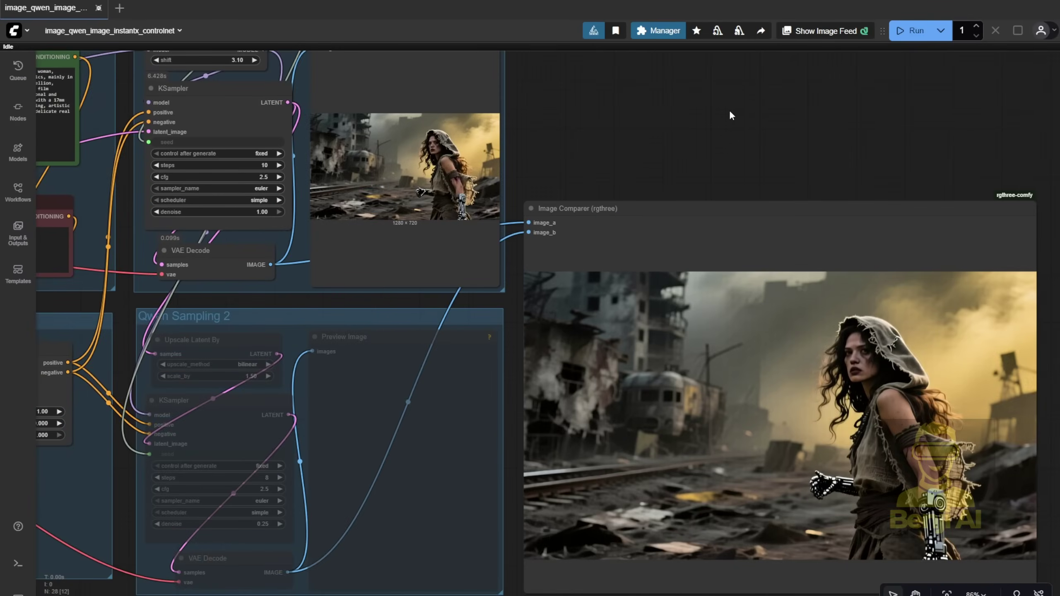
{"action": "scroll", "coordinate": [730, 113], "scroll_direction": "down", "scroll_amount": 2}
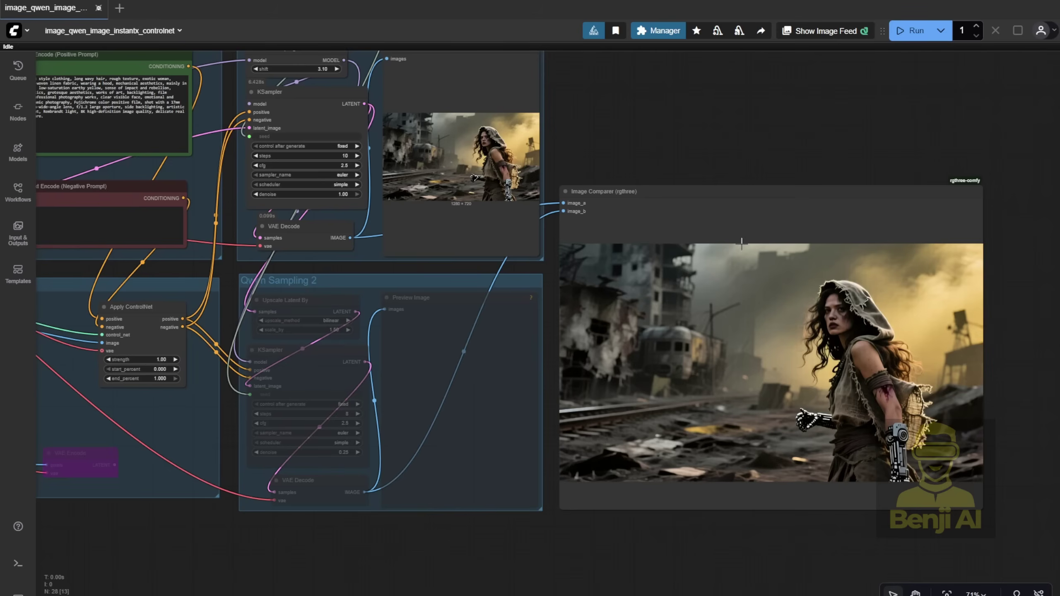
Re-enable the muted Qwen Sampling 2 group and run the workflow
{"action": "scroll", "coordinate": [378, 286], "scroll_direction": "up", "scroll_amount": 3}
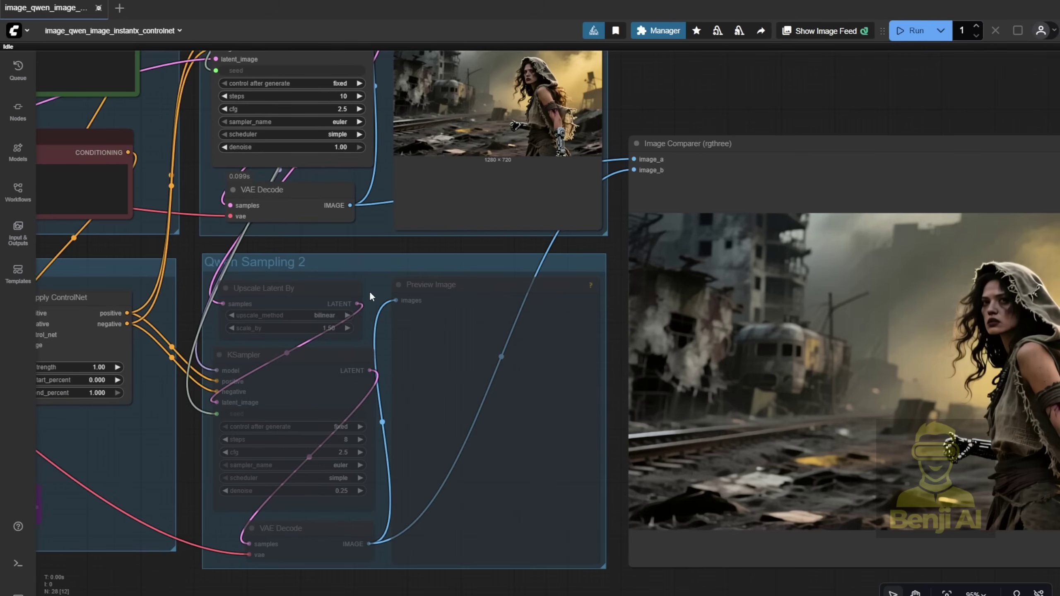
{"action": "right_click", "coordinate": [373, 284]}
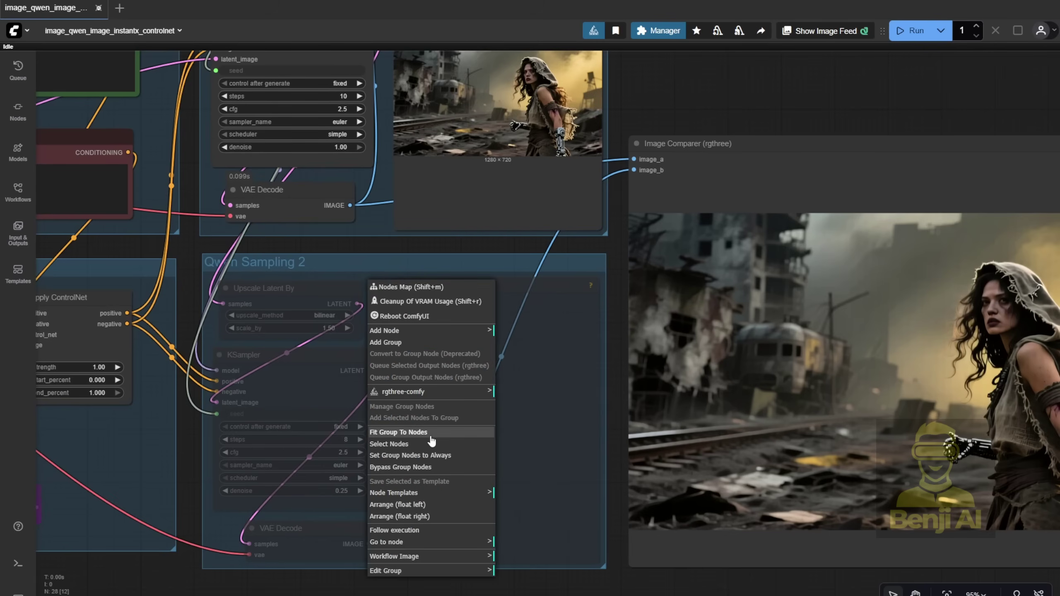
{"action": "left_click", "coordinate": [430, 455]}
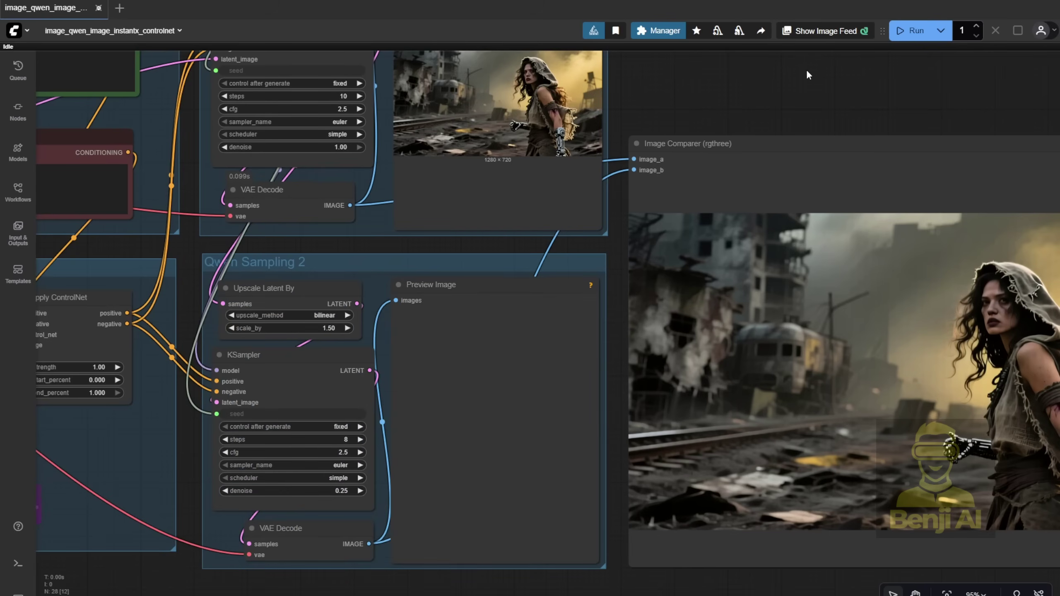
{"action": "scroll", "coordinate": [810, 138], "scroll_direction": "down", "scroll_amount": 4}
{"action": "scroll", "coordinate": [821, 207], "scroll_direction": "up", "scroll_amount": 4}
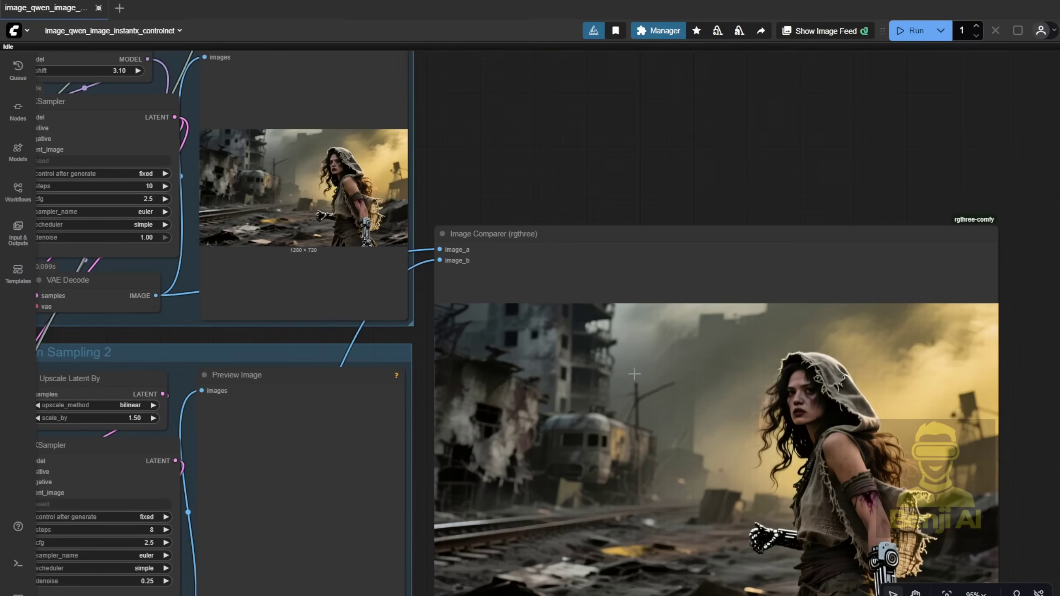
{"action": "left_click", "coordinate": [912, 31]}
Pan and zoom to the second sampling stage and frame the 1920×1080 upscaled preview
{"action": "left_click_drag", "start_coordinate": [695, 163], "coordinate": [868, 77]}
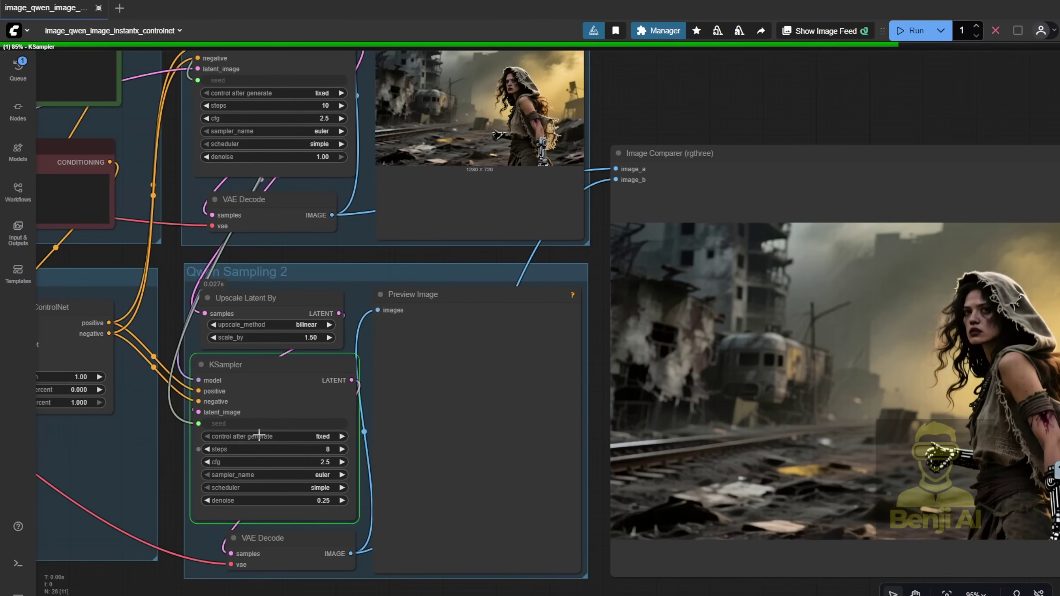
{"action": "scroll", "coordinate": [566, 146], "scroll_direction": "down", "scroll_amount": 3}
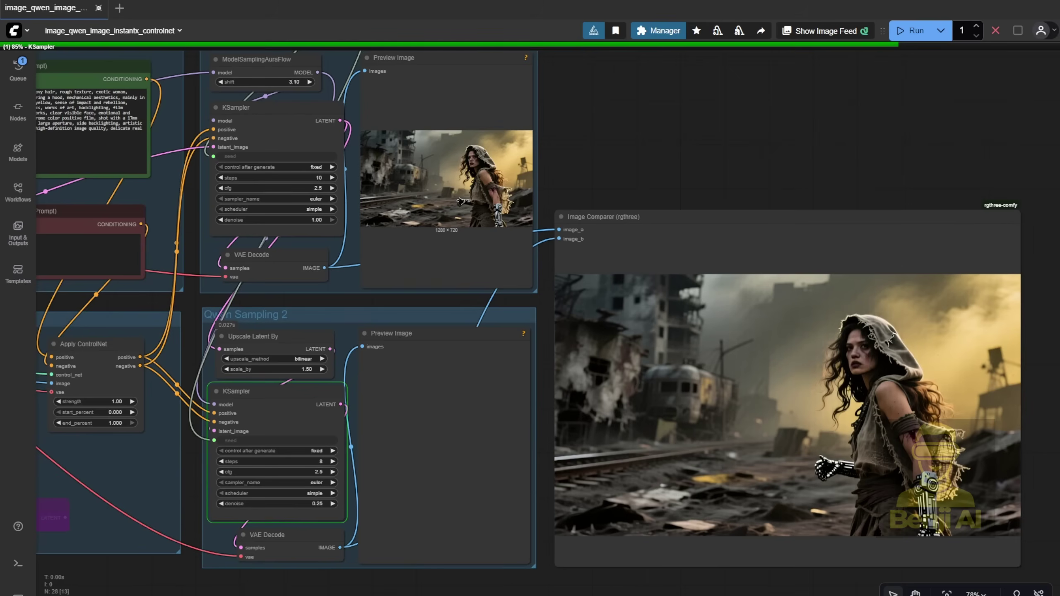
{"action": "scroll", "coordinate": [348, 561], "scroll_direction": "up", "scroll_amount": 2}
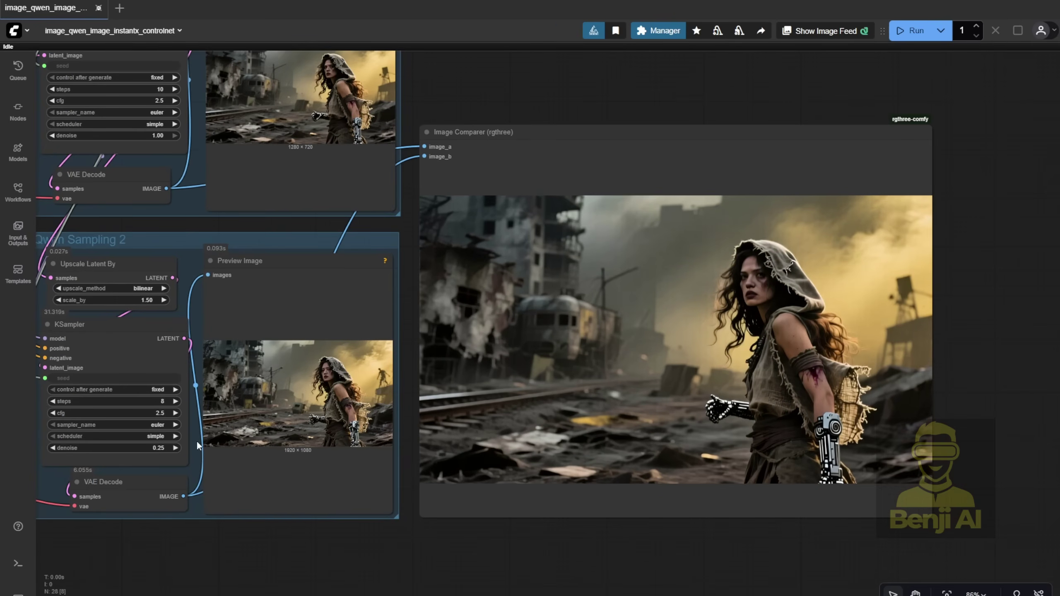
{"action": "scroll", "coordinate": [204, 475], "scroll_direction": "up", "scroll_amount": 3}
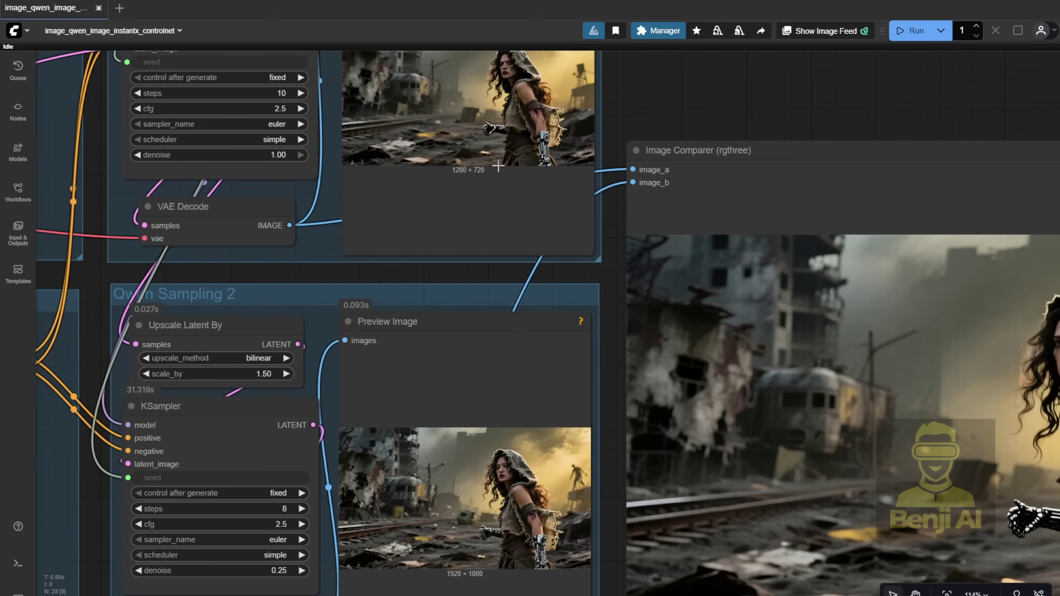
{"action": "scroll", "coordinate": [484, 505], "scroll_direction": "up", "scroll_amount": 3}
{"action": "scroll", "coordinate": [484, 506], "scroll_direction": "left", "scroll_amount": 3}
{"action": "scroll", "coordinate": [492, 162], "scroll_direction": "up", "scroll_amount": 2}
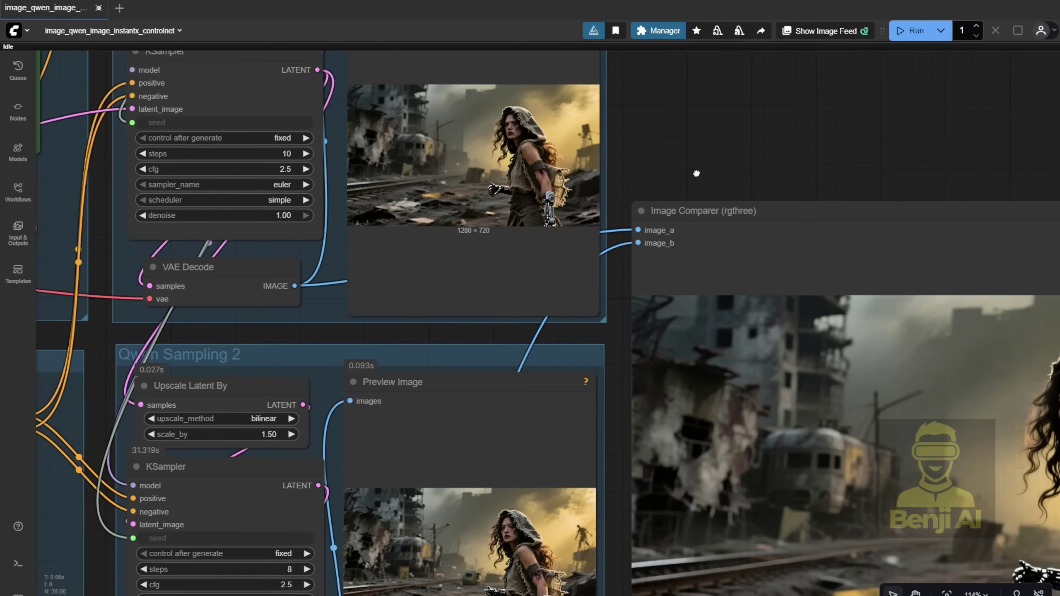
{"action": "scroll", "coordinate": [571, 97], "scroll_direction": "up", "scroll_amount": 2}
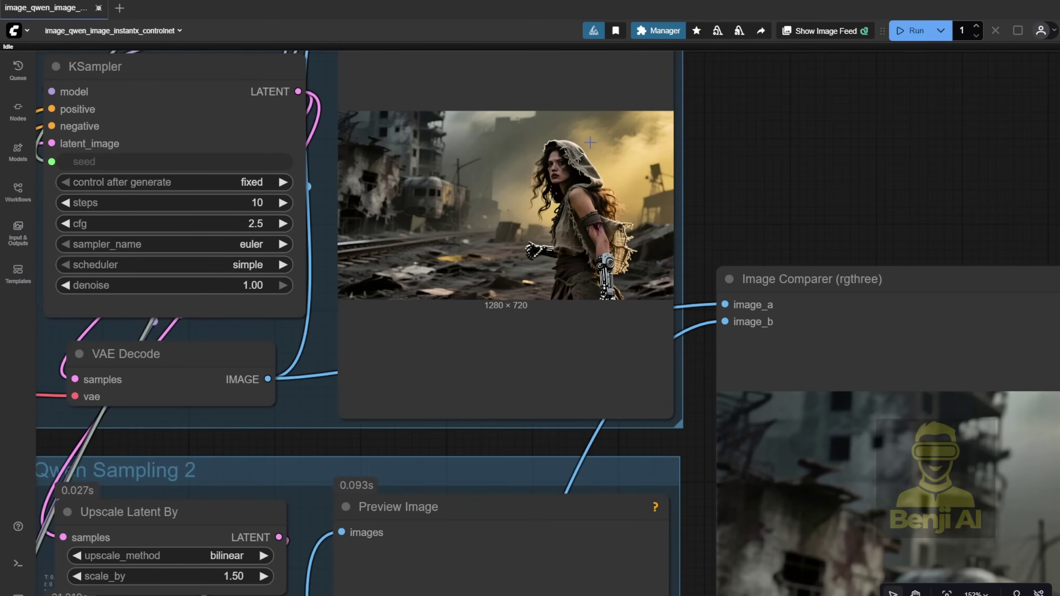
{"action": "scroll", "coordinate": [590, 142], "scroll_direction": "down", "scroll_amount": 2}
{"action": "scroll", "coordinate": [494, 191], "scroll_direction": "right", "scroll_amount": 10}
{"action": "scroll", "coordinate": [495, 192], "scroll_direction": "down", "scroll_amount": 5}
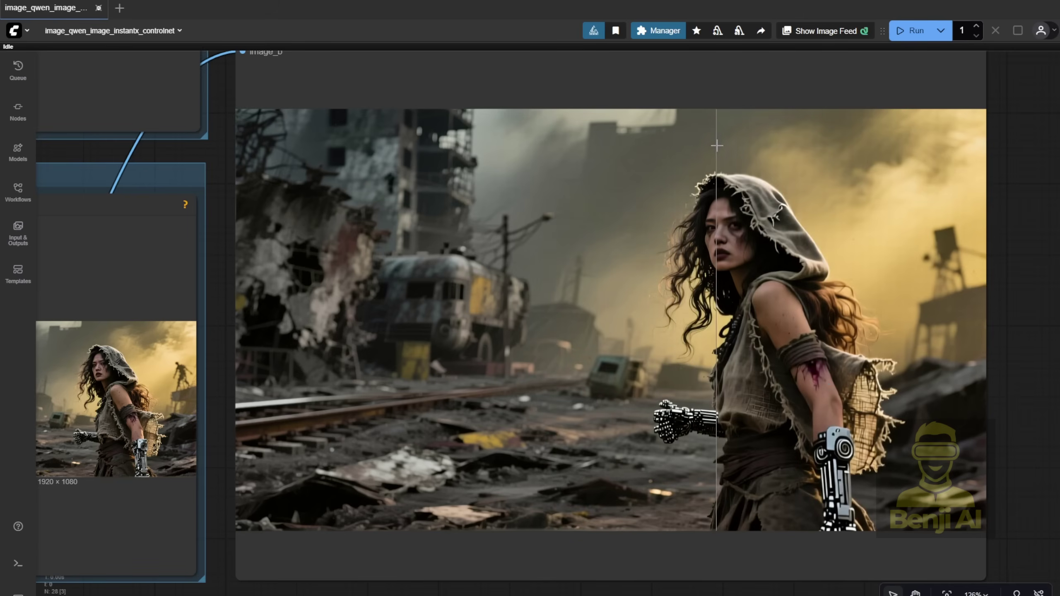
{"action": "scroll", "coordinate": [615, 548], "scroll_direction": "down", "scroll_amount": 3}
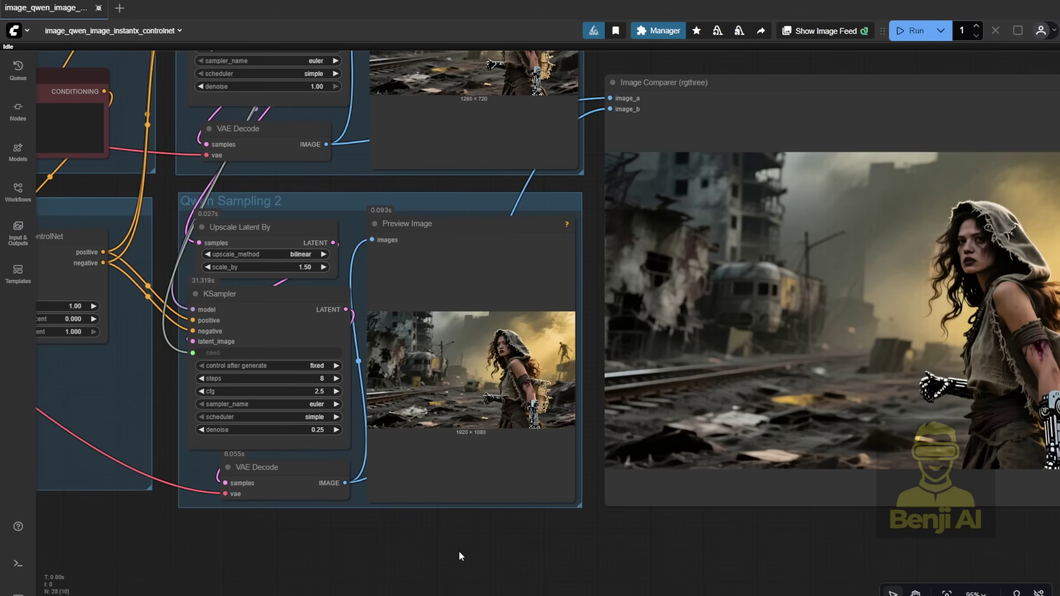
{"action": "scroll", "coordinate": [440, 541], "scroll_direction": "down", "scroll_amount": 3}
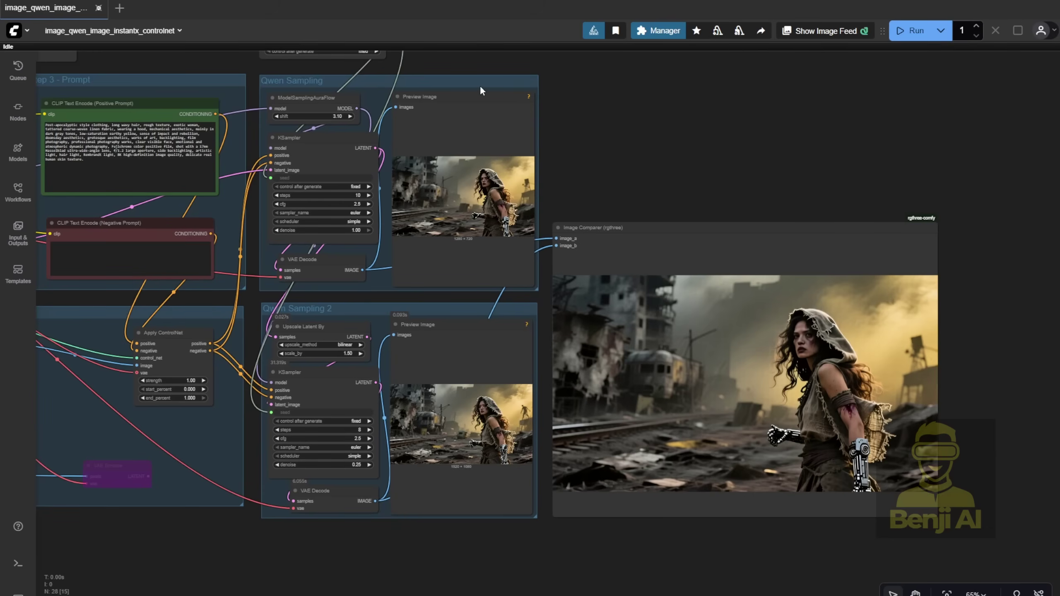
{"action": "key", "text": "."}
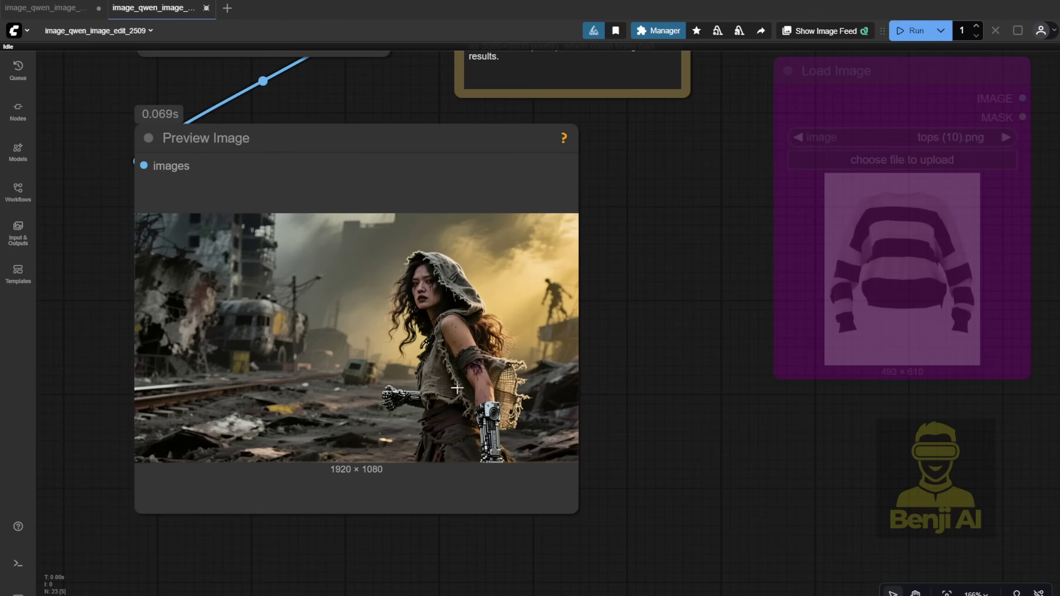
Zoom around the edit workflow's Preview Image showing the loaded 1920×1080 woman picture
{"action": "scroll", "coordinate": [429, 387], "scroll_direction": "up", "scroll_amount": 4}
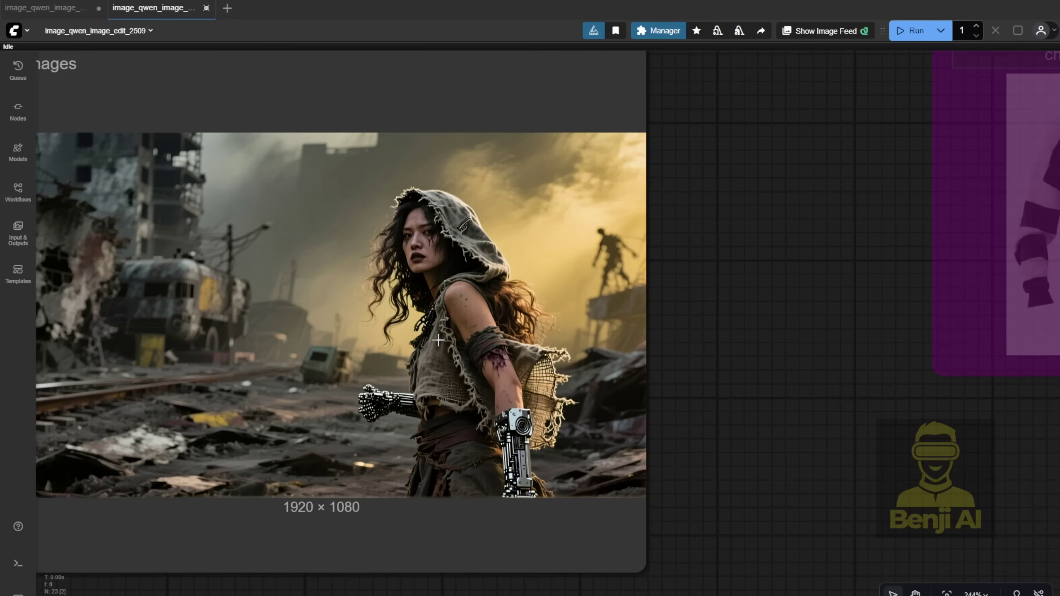
{"action": "scroll", "coordinate": [352, 318], "scroll_direction": "down", "scroll_amount": 3}
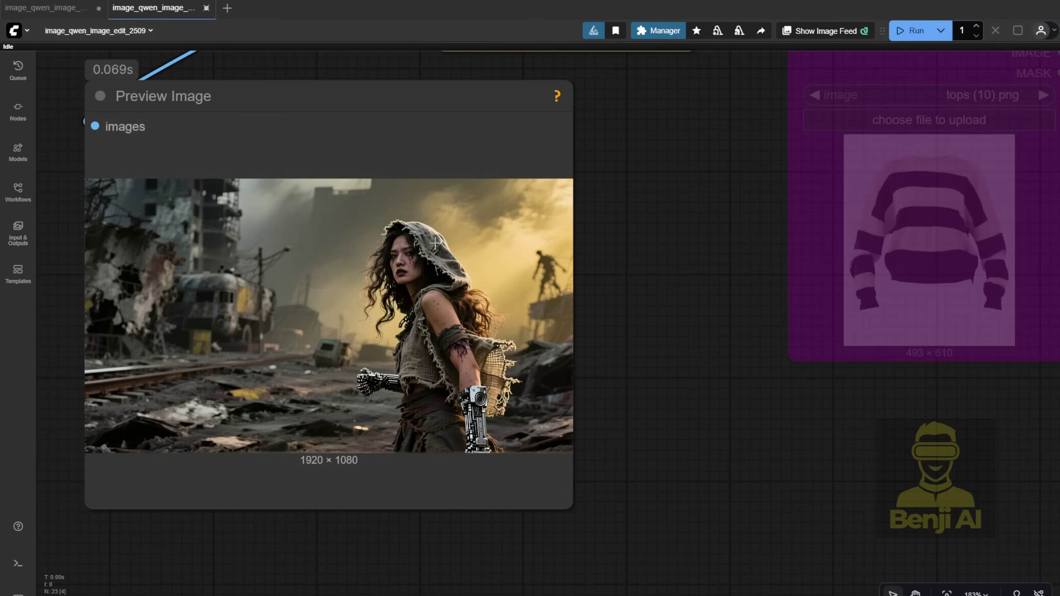
{"action": "scroll", "coordinate": [735, 384], "scroll_direction": "down", "scroll_amount": 6}
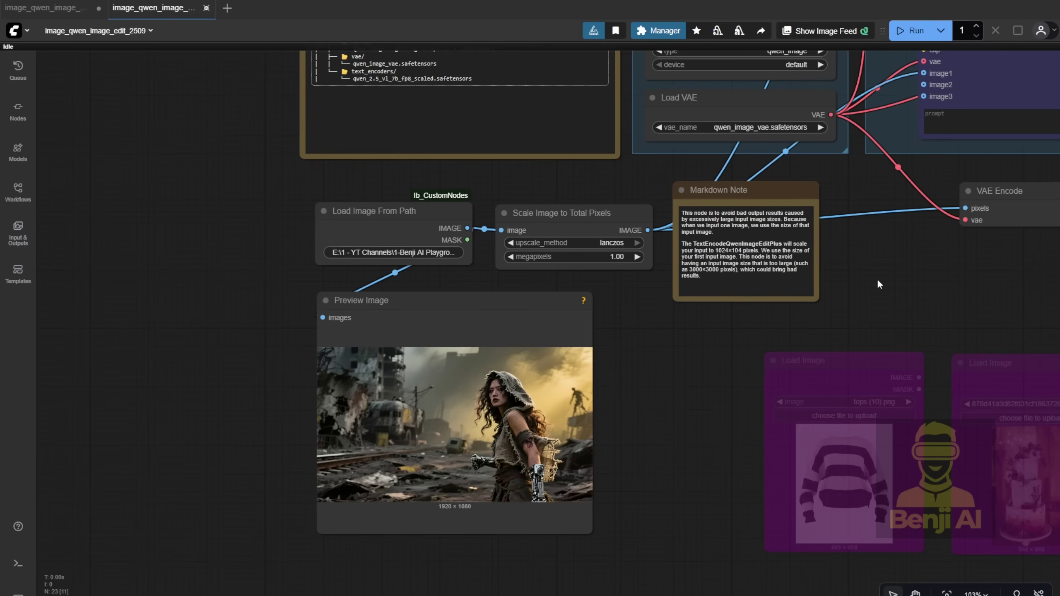
Bring the model loading and prompt groups into view and select the baseball bat prompt node
{"action": "left_click_drag", "start_coordinate": [955, 297], "coordinate": [513, 567]}
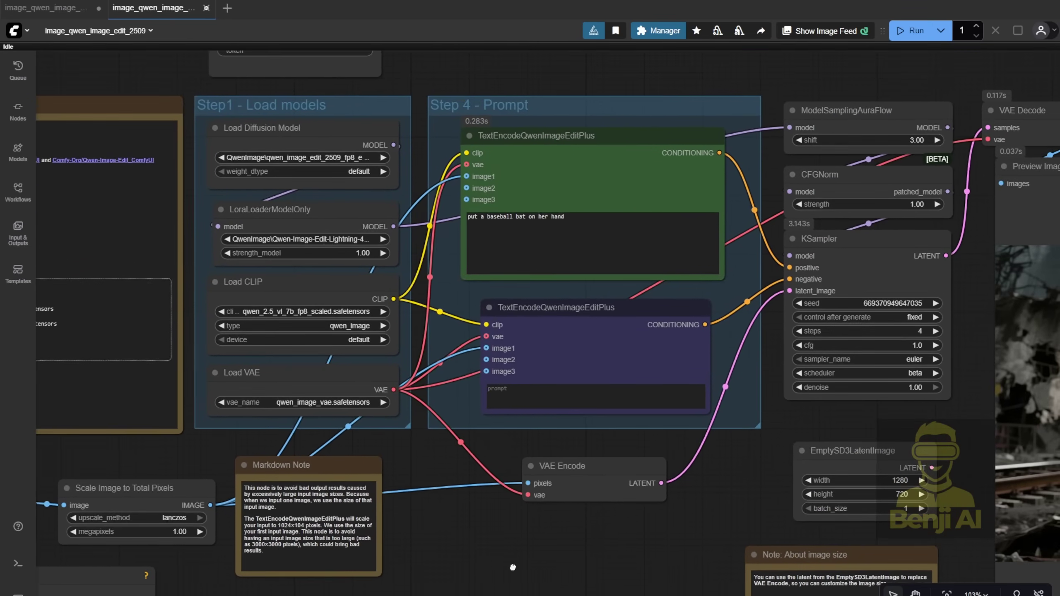
{"action": "scroll", "coordinate": [528, 185], "scroll_direction": "up", "scroll_amount": 4}
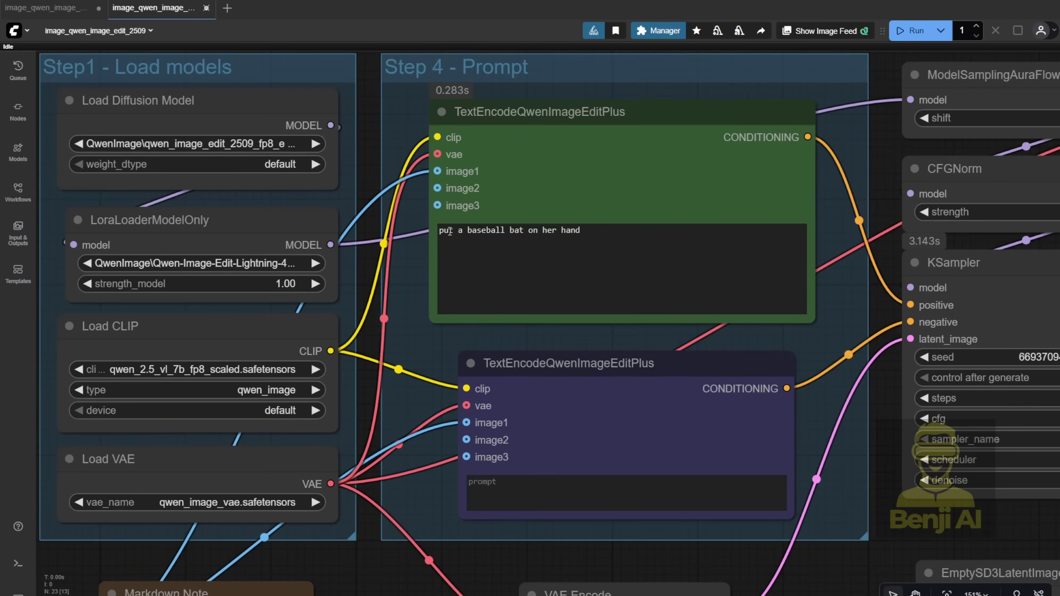
{"action": "left_click", "coordinate": [634, 177]}
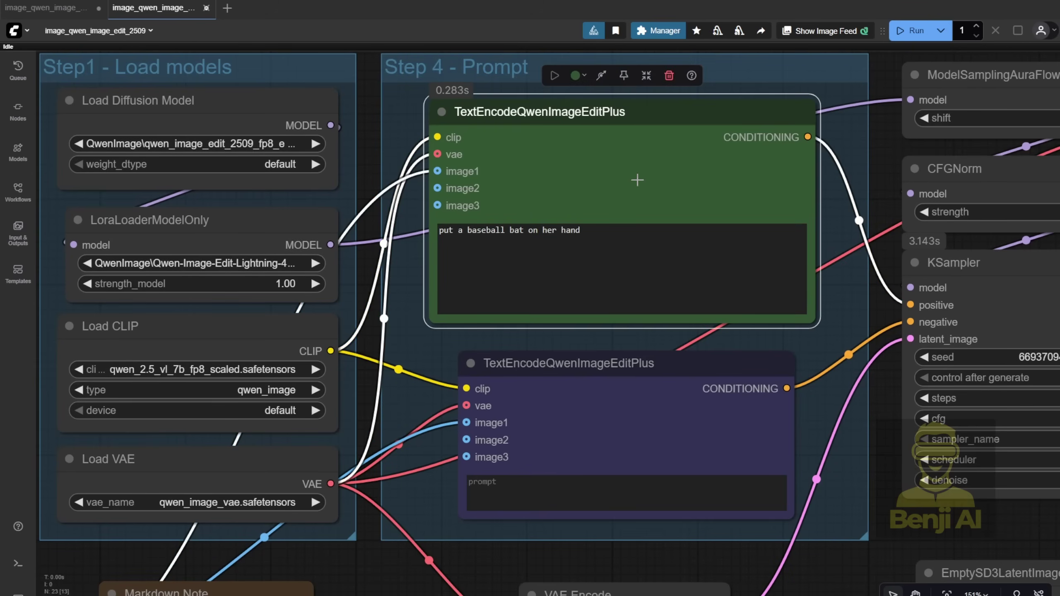
{"action": "scroll", "coordinate": [763, 450], "scroll_direction": "down", "scroll_amount": 4}
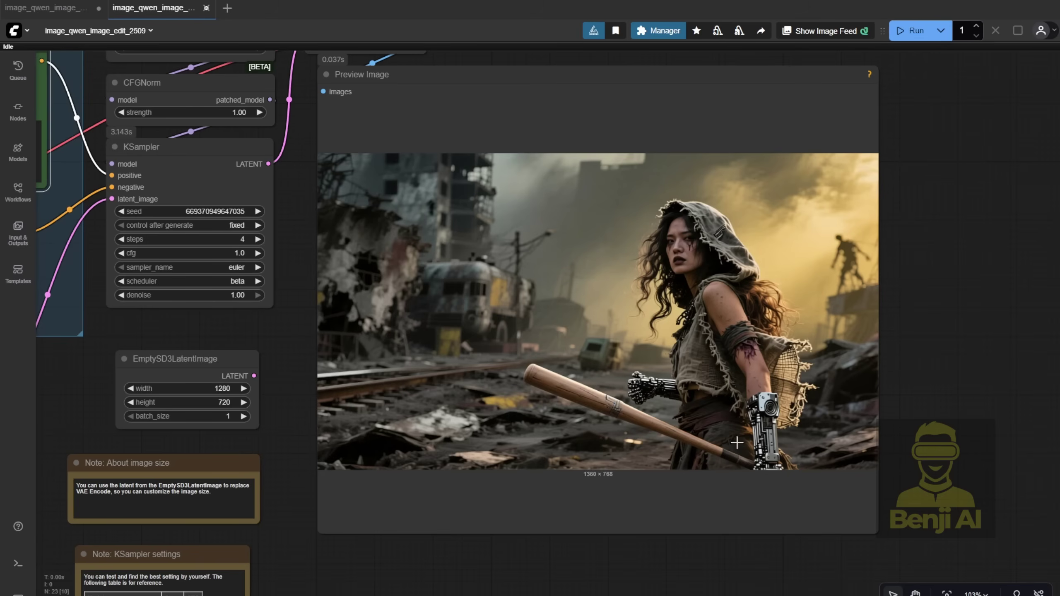
{"action": "scroll", "coordinate": [737, 442], "scroll_direction": "down", "scroll_amount": 4}
Move the original image preview beside the edited result and enlarge it to match
{"action": "left_click_drag", "start_coordinate": [524, 570], "coordinate": [801, 436]}
{"action": "left_click_drag", "start_coordinate": [72, 351], "coordinate": [592, 87]}
{"action": "left_click_drag", "start_coordinate": [627, 236], "coordinate": [815, 400]}
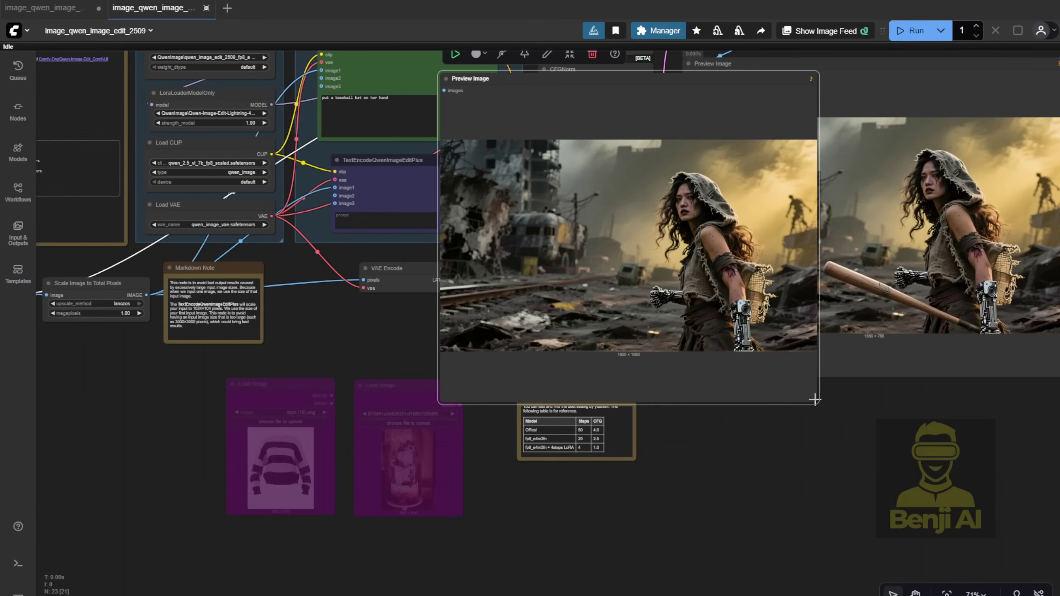
{"action": "scroll", "coordinate": [814, 401], "scroll_direction": "up", "scroll_amount": 3}
{"action": "left_click_drag", "start_coordinate": [848, 525], "coordinate": [681, 587]}
{"action": "scroll", "coordinate": [609, 502], "scroll_direction": "up", "scroll_amount": 2}
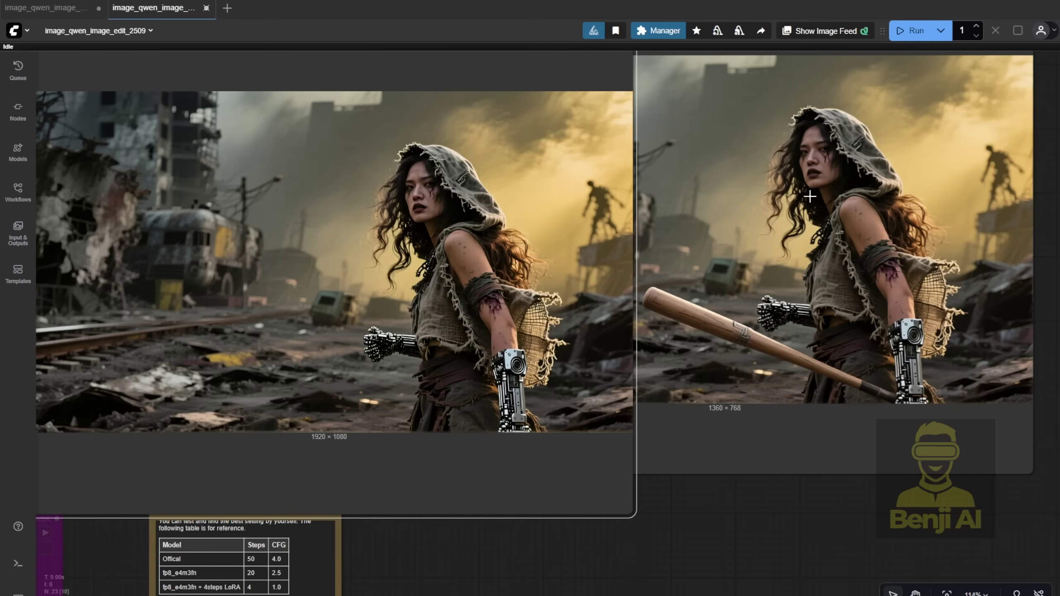
{"action": "scroll", "coordinate": [775, 245], "scroll_direction": "down", "scroll_amount": 3}
{"action": "mouse_move", "coordinate": [808, 90]}
{"action": "left_mouse_down"}
{"action": "mouse_move", "coordinate": [807, 79]}
{"action": "mouse_move", "coordinate": [845, 101]}
{"action": "left_mouse_up"}
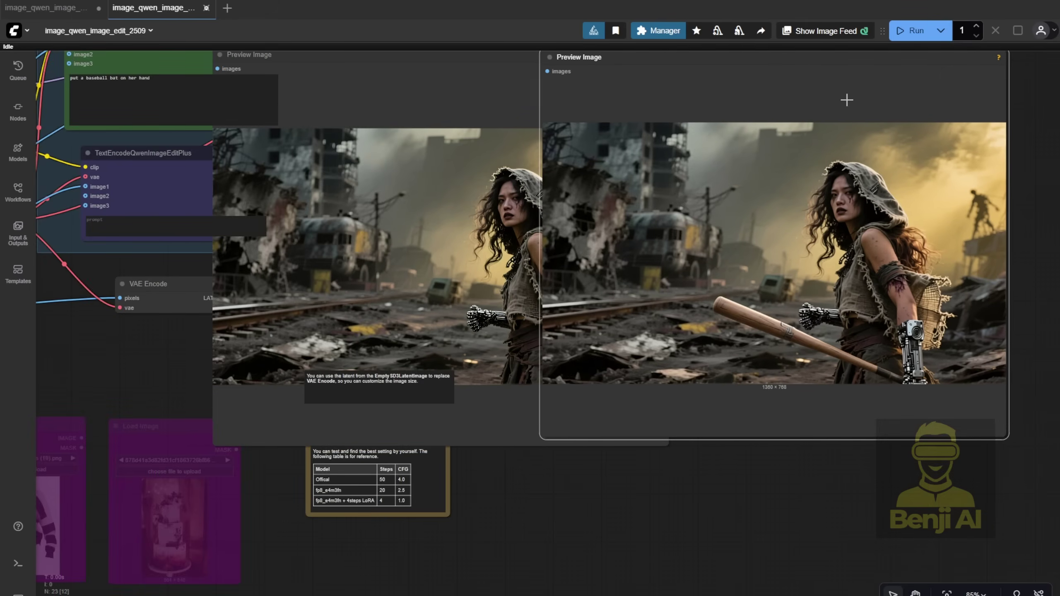
{"action": "scroll", "coordinate": [771, 231], "scroll_direction": "up", "scroll_amount": 5}
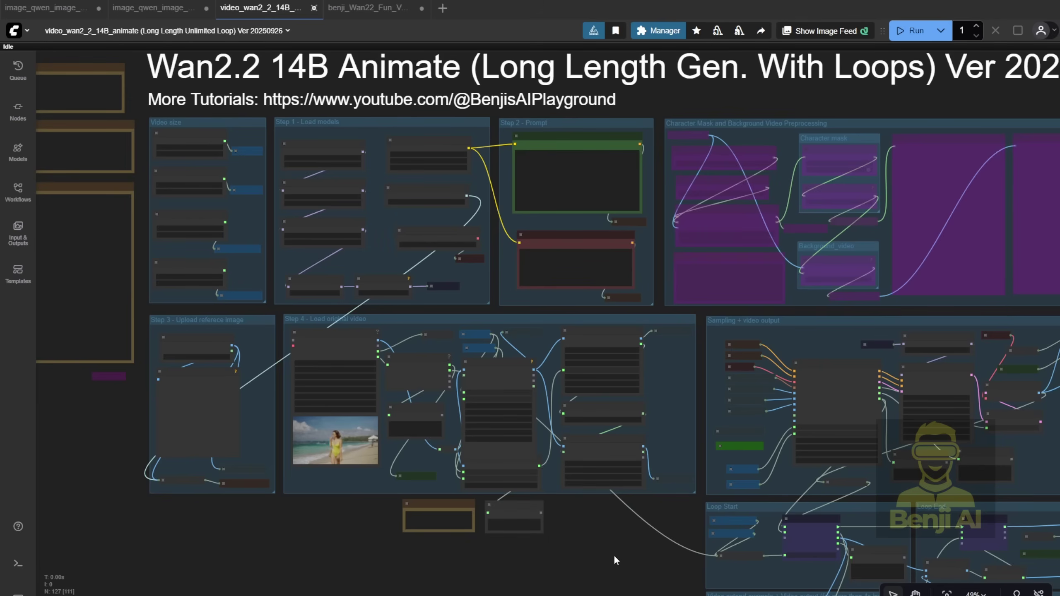
Pan to the loop groups and review the earlier video in the Video Combine node
{"action": "left_click_drag", "start_coordinate": [621, 563], "coordinate": [55, 196]}
{"action": "right_click", "coordinate": [909, 286]}
{"action": "left_click", "coordinate": [954, 323]}
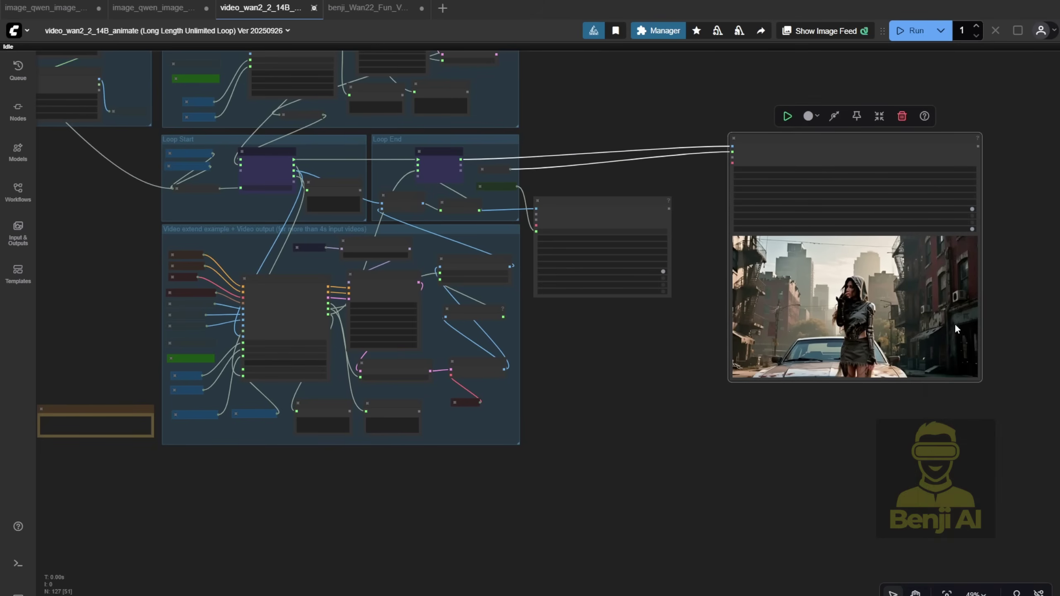
{"action": "scroll", "coordinate": [966, 342], "scroll_direction": "up", "scroll_amount": 4}
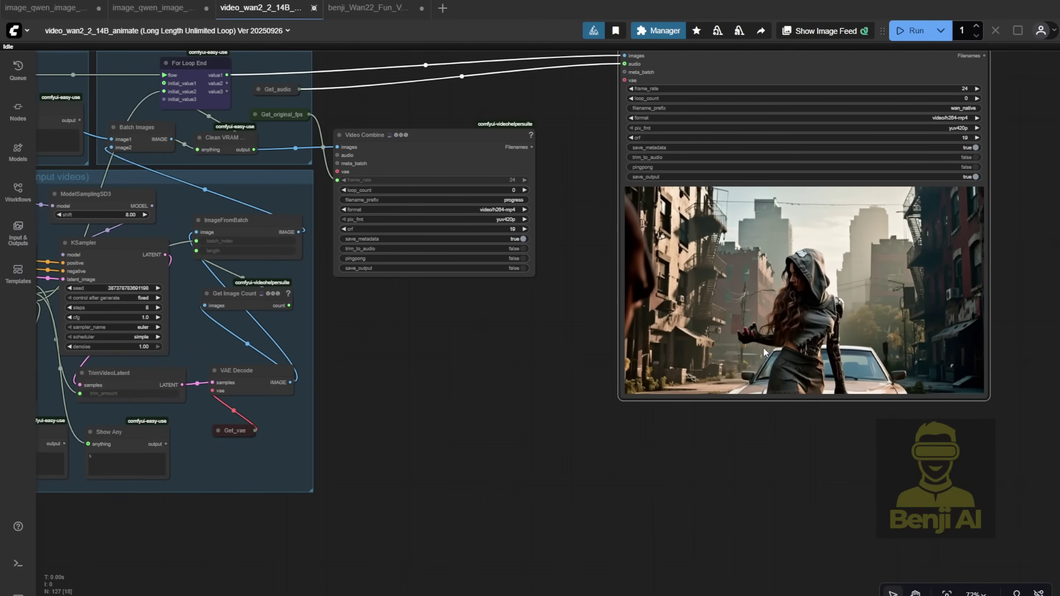
{"action": "scroll", "coordinate": [609, 454], "scroll_direction": "down", "scroll_amount": 3}
{"action": "scroll", "coordinate": [749, 324], "scroll_direction": "up", "scroll_amount": 3}
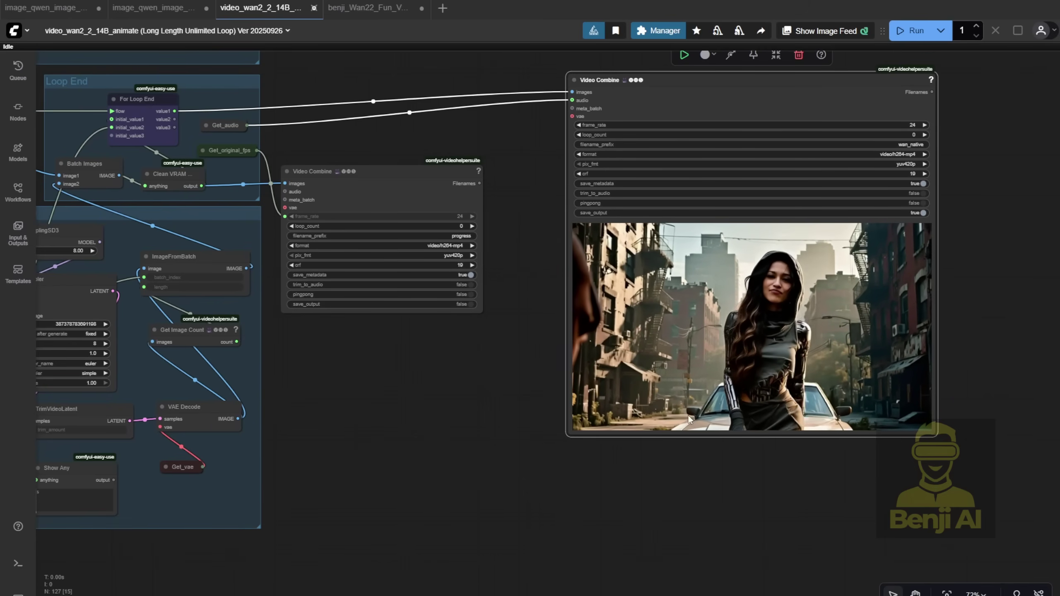
{"action": "scroll", "coordinate": [539, 505], "scroll_direction": "down", "scroll_amount": 3}
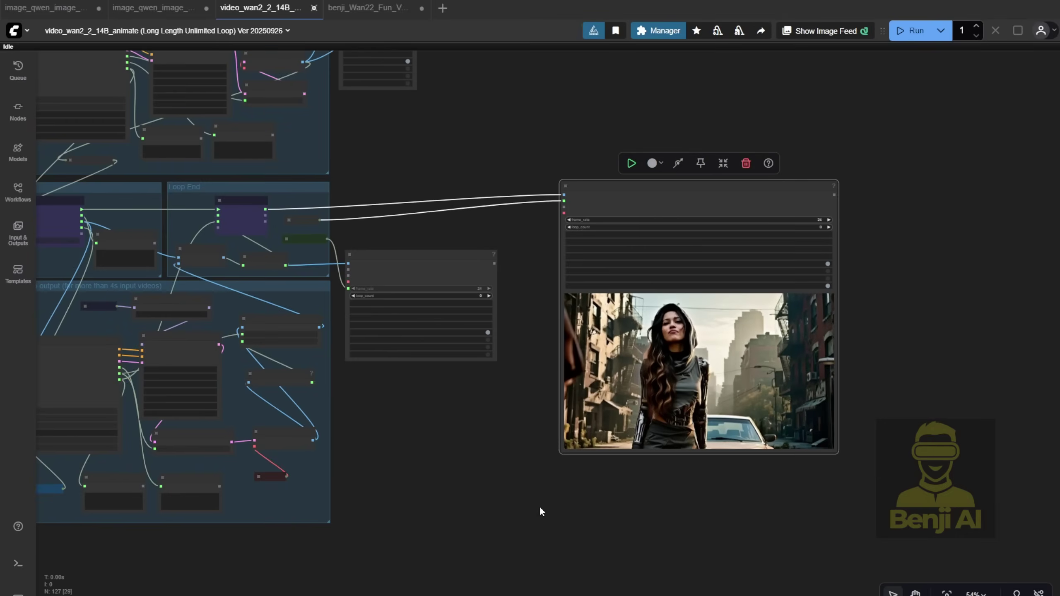
Move the Load Video (Path) node beside Loop End and adjust its options
{"action": "left_click_drag", "start_coordinate": [539, 505], "coordinate": [817, 488]}
{"action": "scroll", "coordinate": [816, 488], "scroll_direction": "down", "scroll_amount": 5}
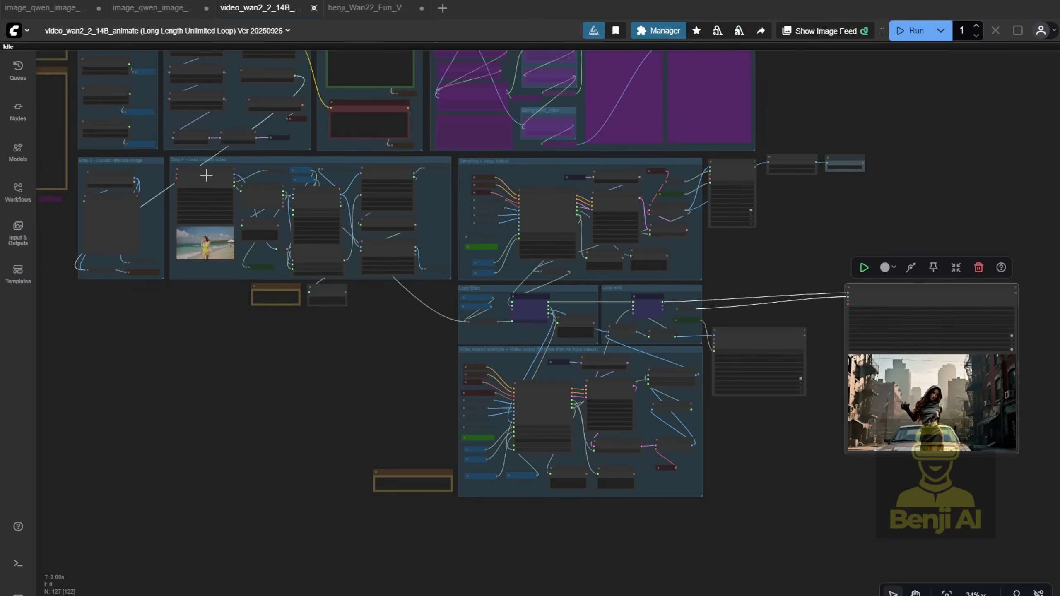
{"action": "left_click_drag", "start_coordinate": [206, 175], "coordinate": [747, 311]}
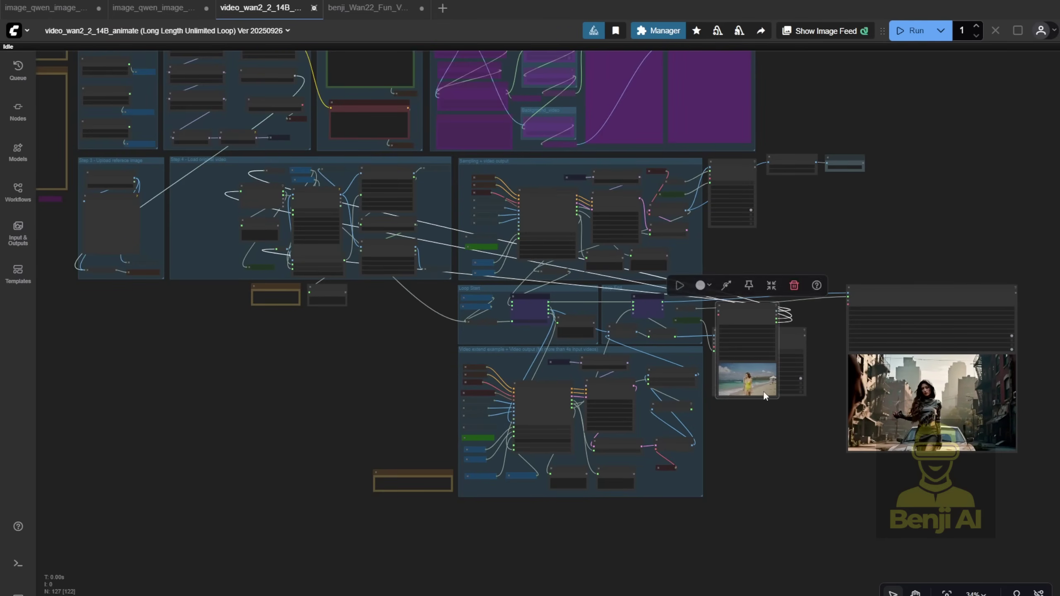
{"action": "scroll", "coordinate": [768, 394], "scroll_direction": "up", "scroll_amount": 8}
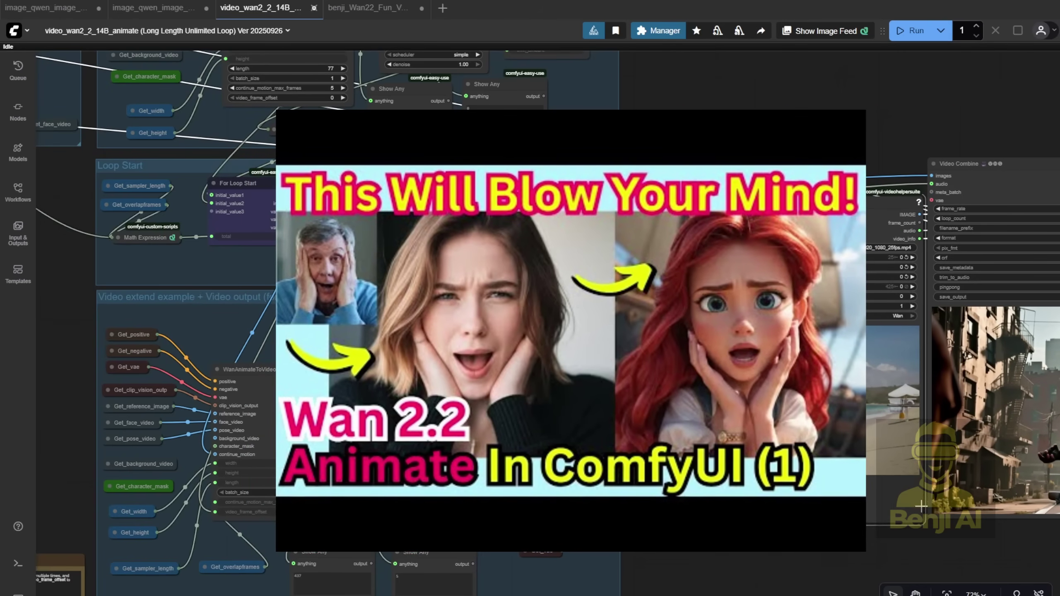
{"action": "left_click_drag", "start_coordinate": [782, 406], "coordinate": [474, 341]}
{"action": "right_click", "coordinate": [452, 401]}
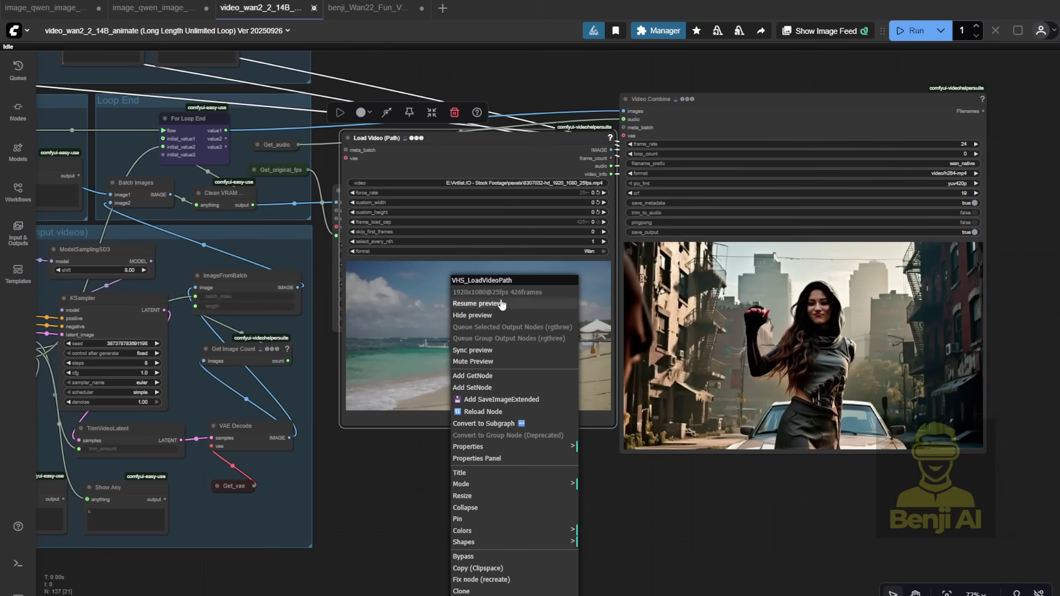
{"action": "left_click", "coordinate": [496, 303]}
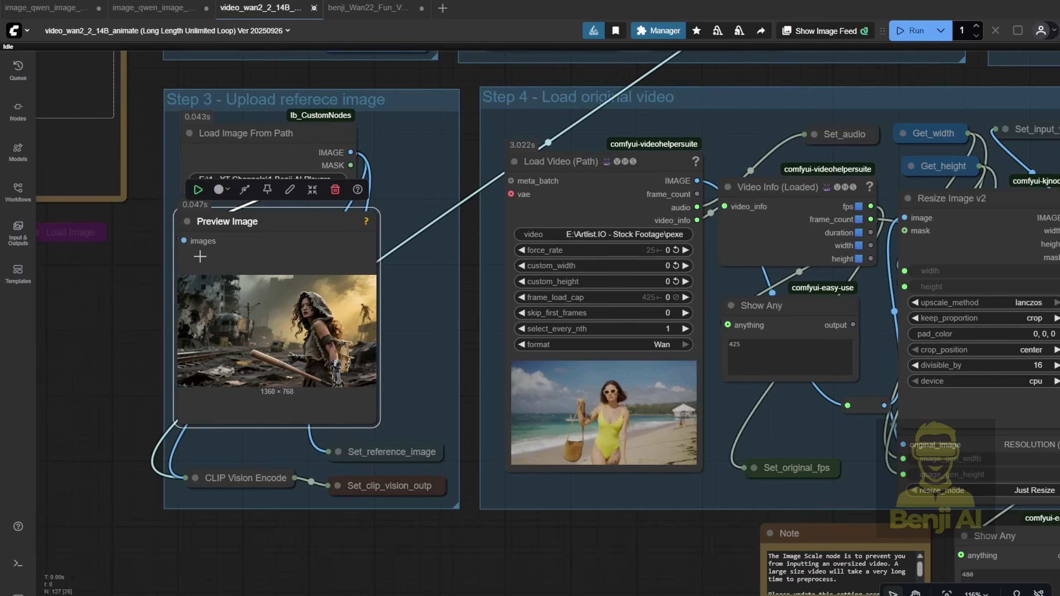
Enlarge the reference image preview, check the Apply ControlNet nodes, and return to the Wan animate workflow
{"action": "left_click_drag", "start_coordinate": [385, 427], "coordinate": [443, 430]}
{"action": "scroll", "coordinate": [443, 430], "scroll_direction": "down", "scroll_amount": 2}
{"action": "scroll", "coordinate": [459, 407], "scroll_direction": "up", "scroll_amount": 5}
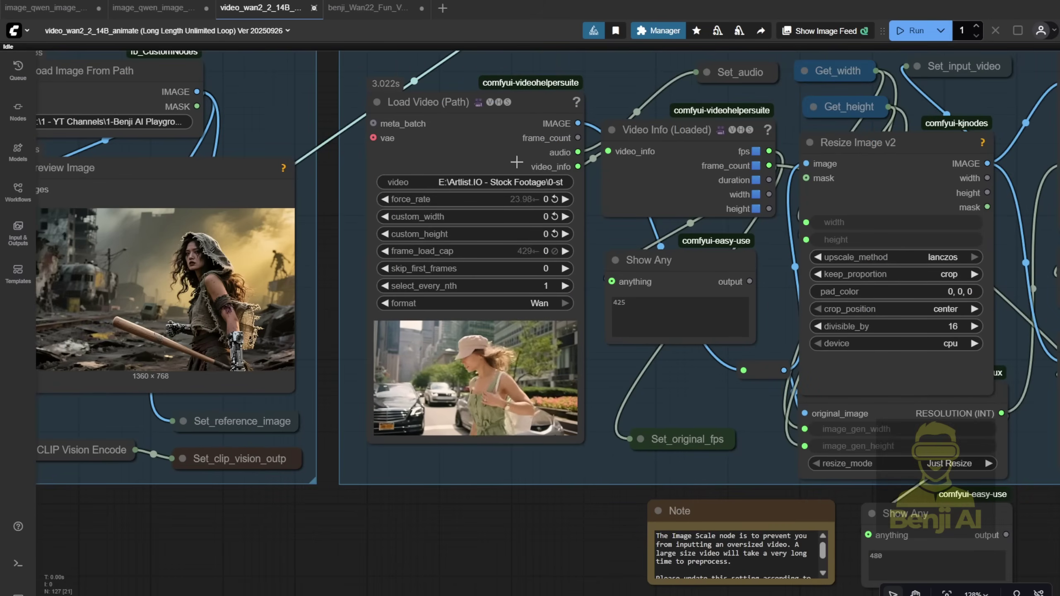
{"action": "scroll", "coordinate": [399, 378], "scroll_direction": "up", "scroll_amount": 2}
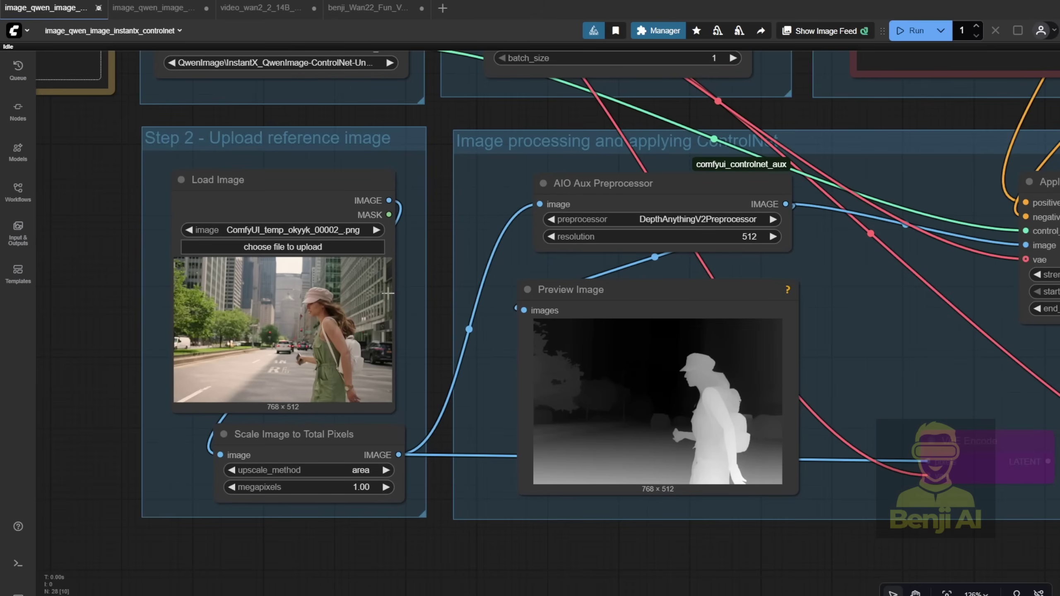
{"action": "scroll", "coordinate": [608, 347], "scroll_direction": "down", "scroll_amount": 3}
{"action": "left_click_drag", "start_coordinate": [798, 314], "coordinate": [570, 280]}
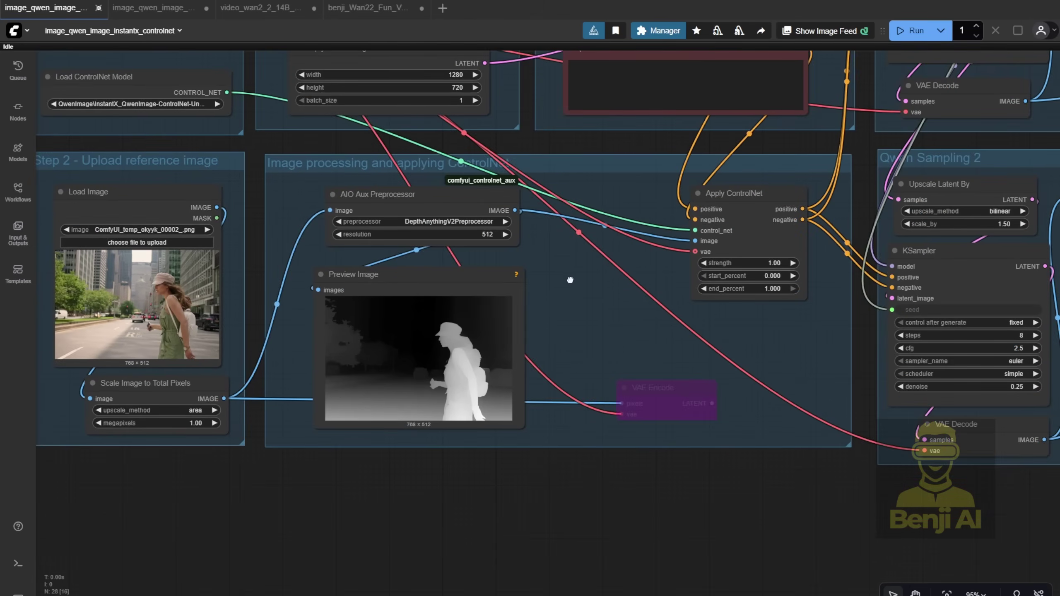
{"action": "scroll", "coordinate": [486, 339], "scroll_direction": "up", "scroll_amount": 4}
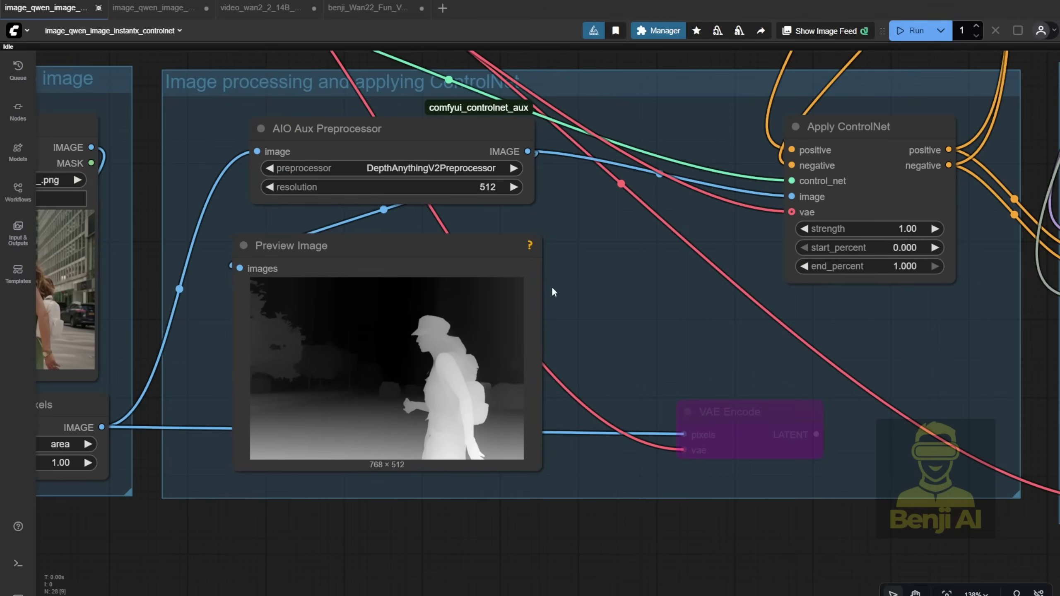
{"action": "left_click", "coordinate": [261, 7]}
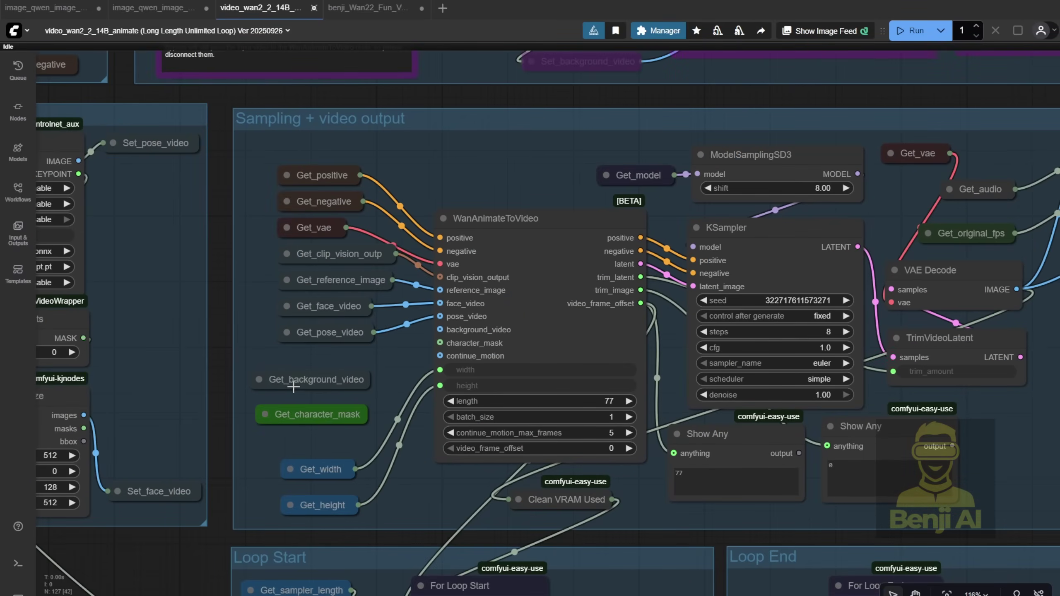
{"action": "scroll", "coordinate": [275, 384], "scroll_direction": "up", "scroll_amount": 4}
{"action": "left_click", "coordinate": [304, 424]}
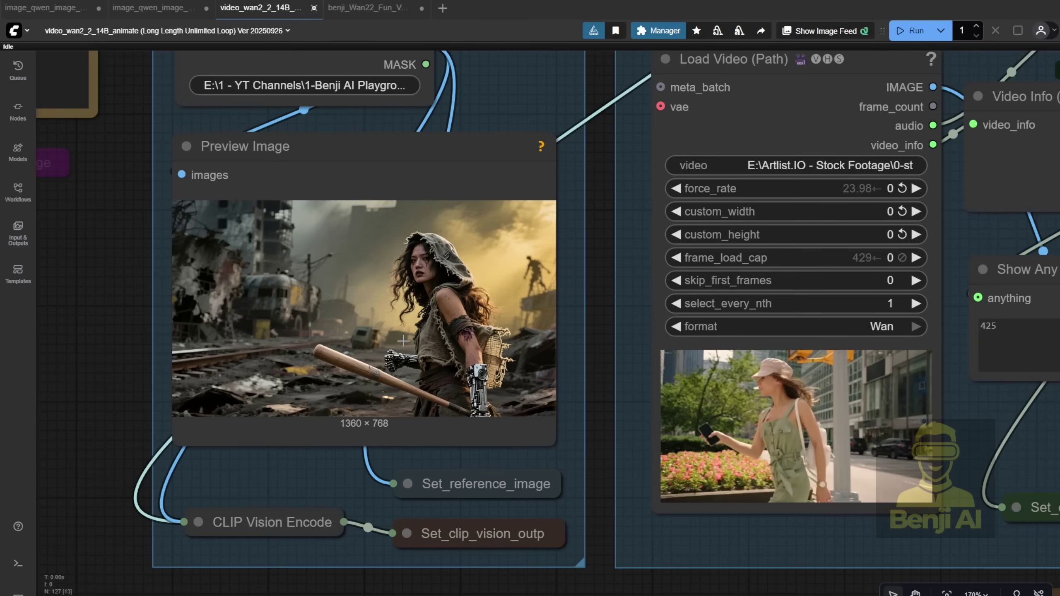
{"action": "left_click_drag", "start_coordinate": [787, 547], "coordinate": [572, 525]}
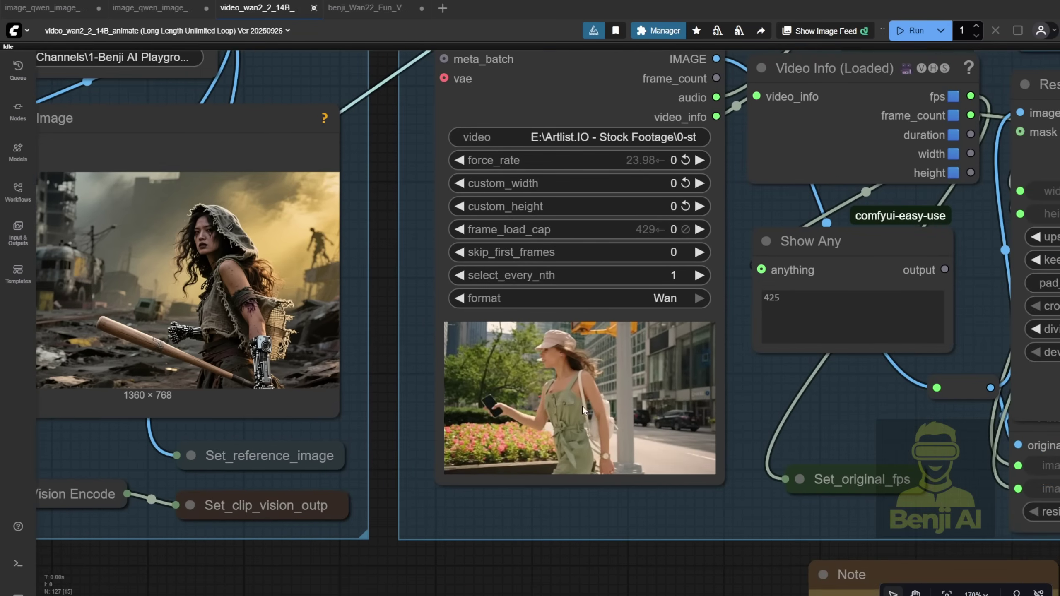
{"action": "scroll", "coordinate": [281, 60], "scroll_direction": "down", "scroll_amount": 10}
{"action": "scroll", "coordinate": [773, 163], "scroll_direction": "up", "scroll_amount": 2}
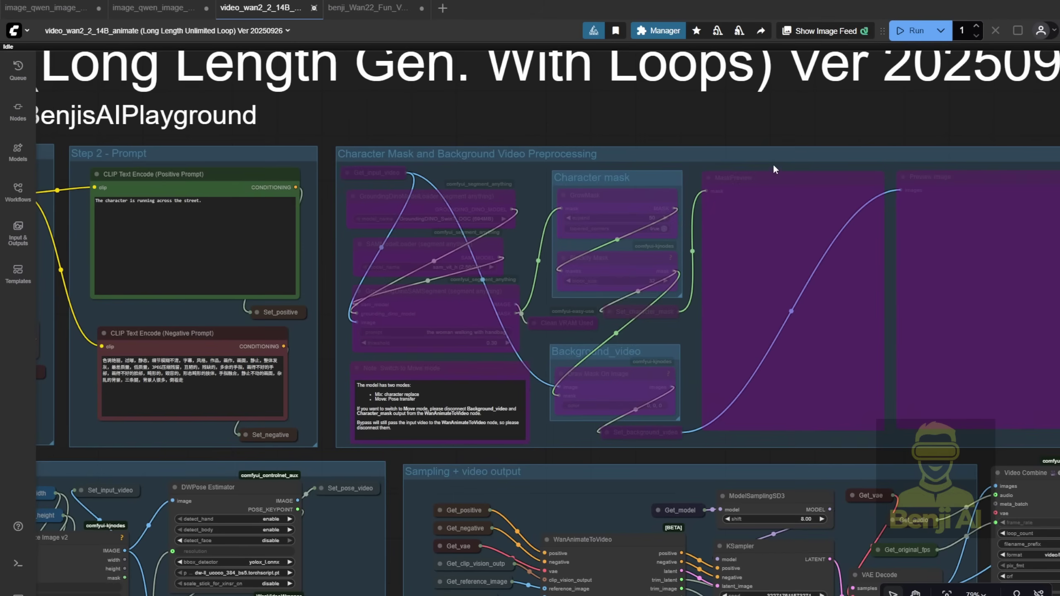
{"action": "scroll", "coordinate": [557, 117], "scroll_direction": "up", "scroll_amount": 5}
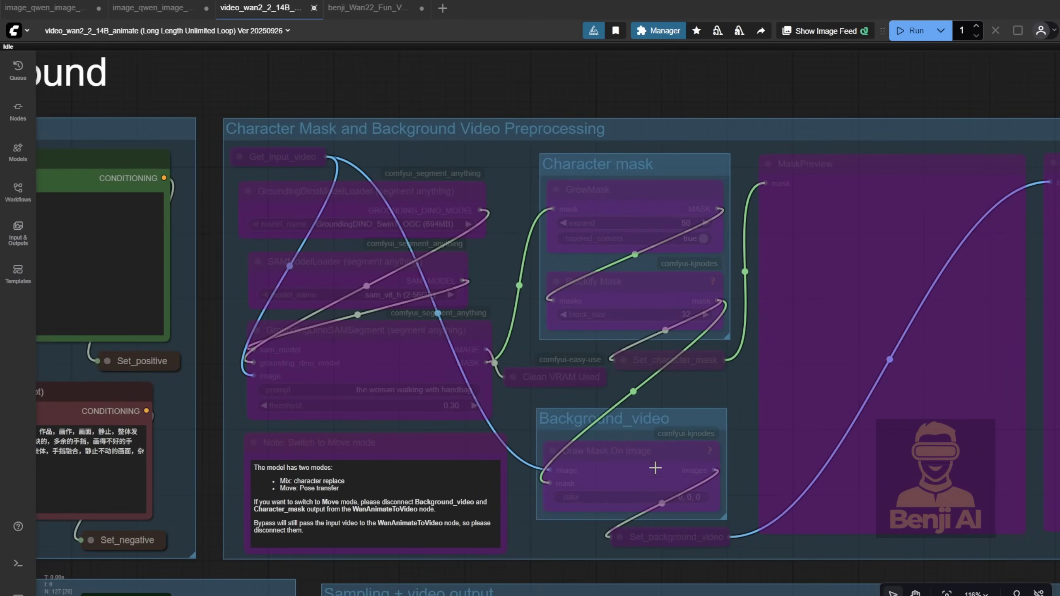
{"action": "scroll", "coordinate": [613, 476], "scroll_direction": "down", "scroll_amount": 3}
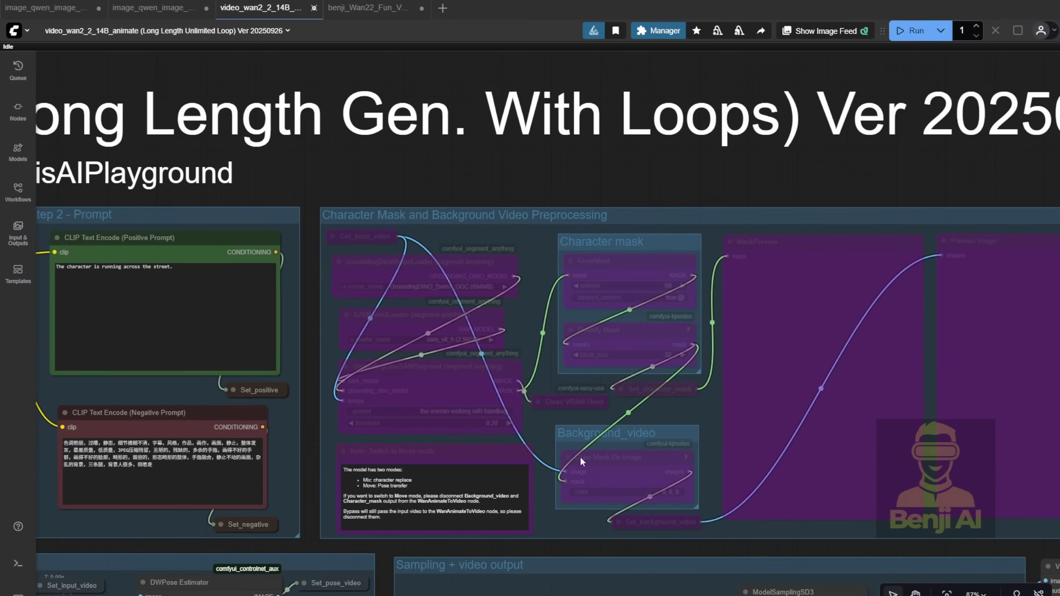
{"action": "scroll", "coordinate": [505, 176], "scroll_direction": "down", "scroll_amount": 4}
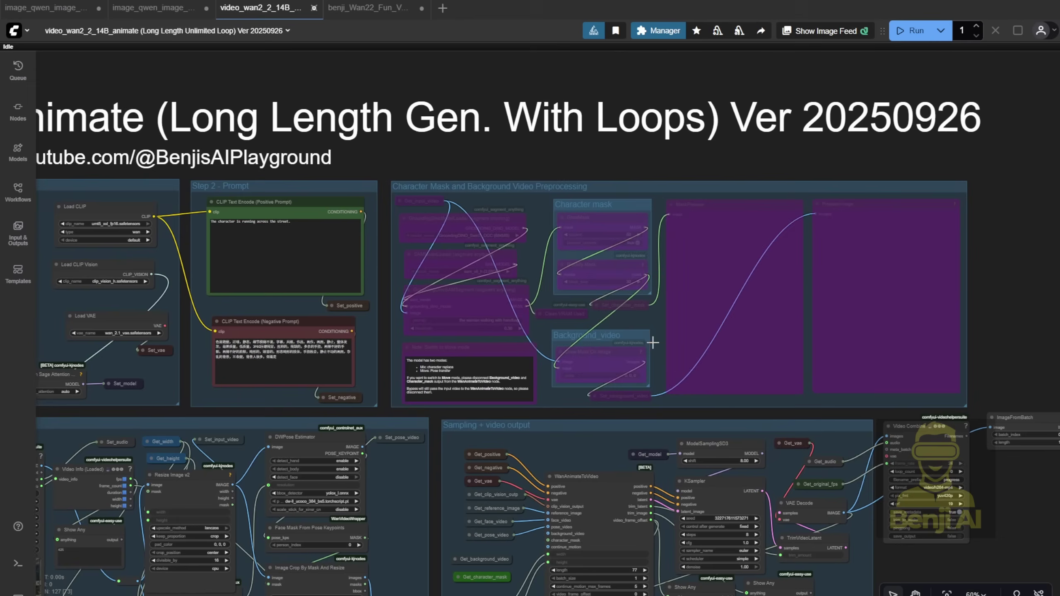
{"action": "scroll", "coordinate": [514, 225], "scroll_direction": "up", "scroll_amount": 3}
{"action": "scroll", "coordinate": [464, 71], "scroll_direction": "down", "scroll_amount": 2}
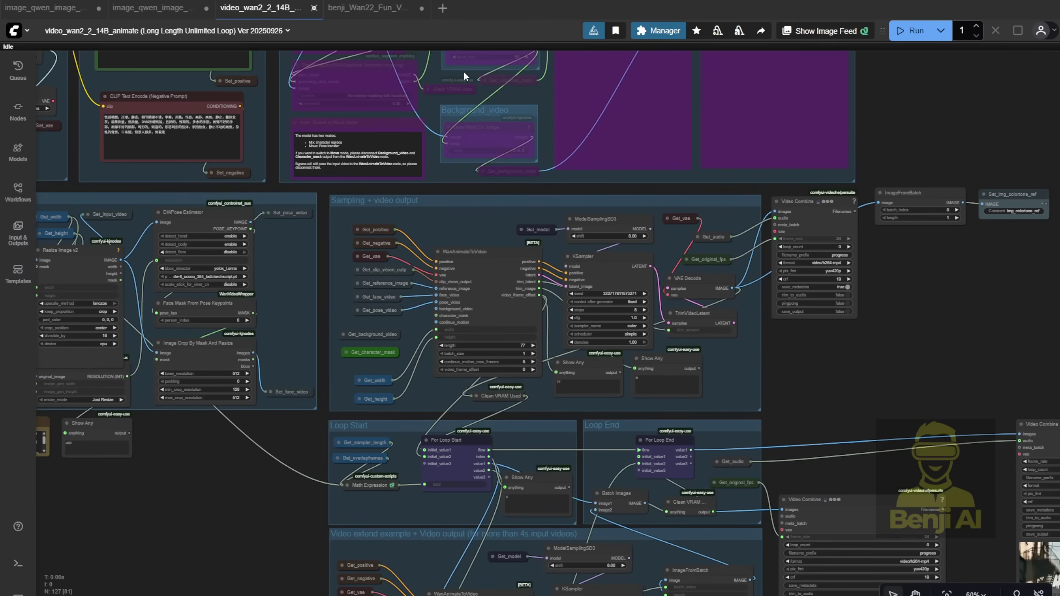
Queue the Animate run and pan to the Video Combine previews of the bat-wielding woman
{"action": "left_click", "coordinate": [915, 33]}
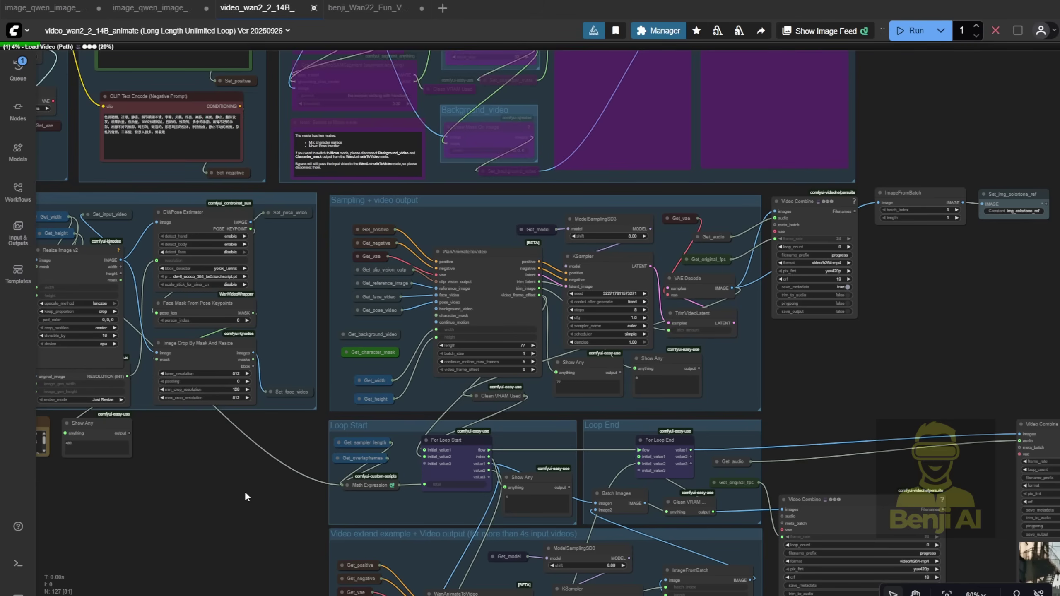
{"action": "left_click_drag", "start_coordinate": [246, 492], "coordinate": [462, 515]}
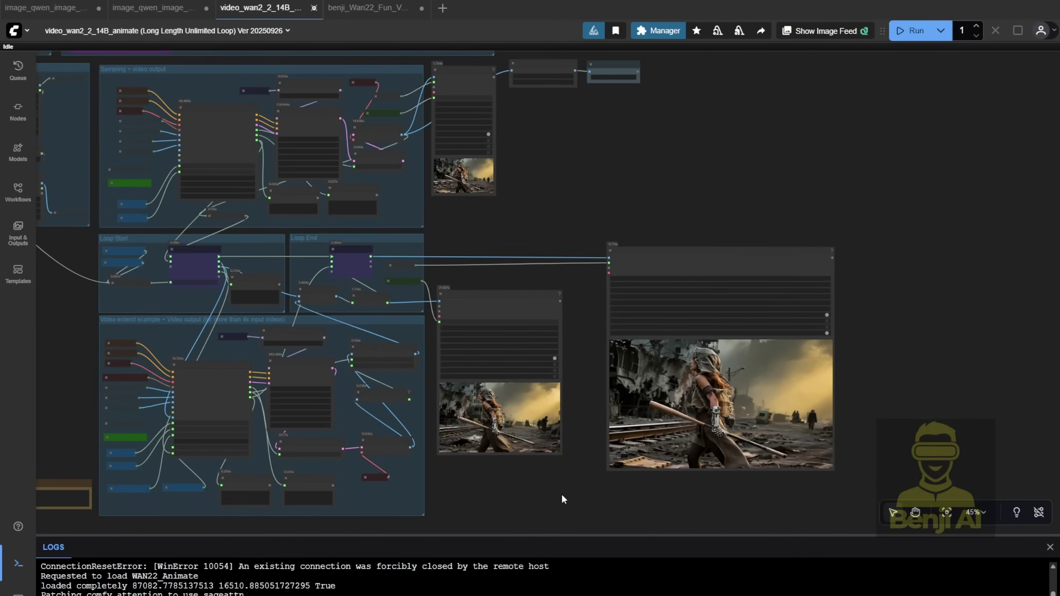
{"action": "scroll", "coordinate": [888, 396], "scroll_direction": "up", "scroll_amount": 3}
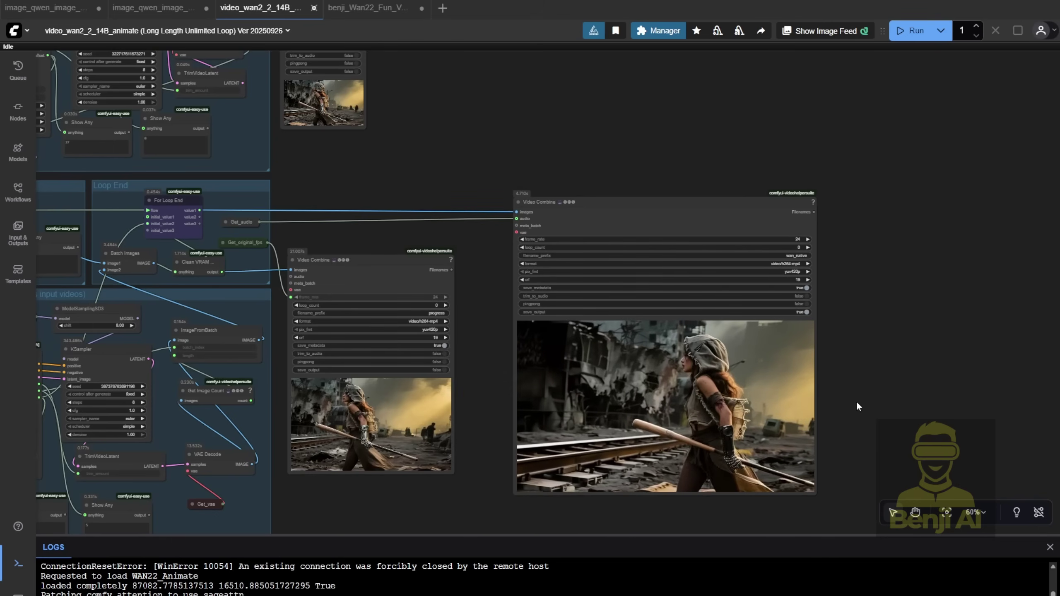
{"action": "left_click_drag", "start_coordinate": [826, 389], "coordinate": [799, 325]}
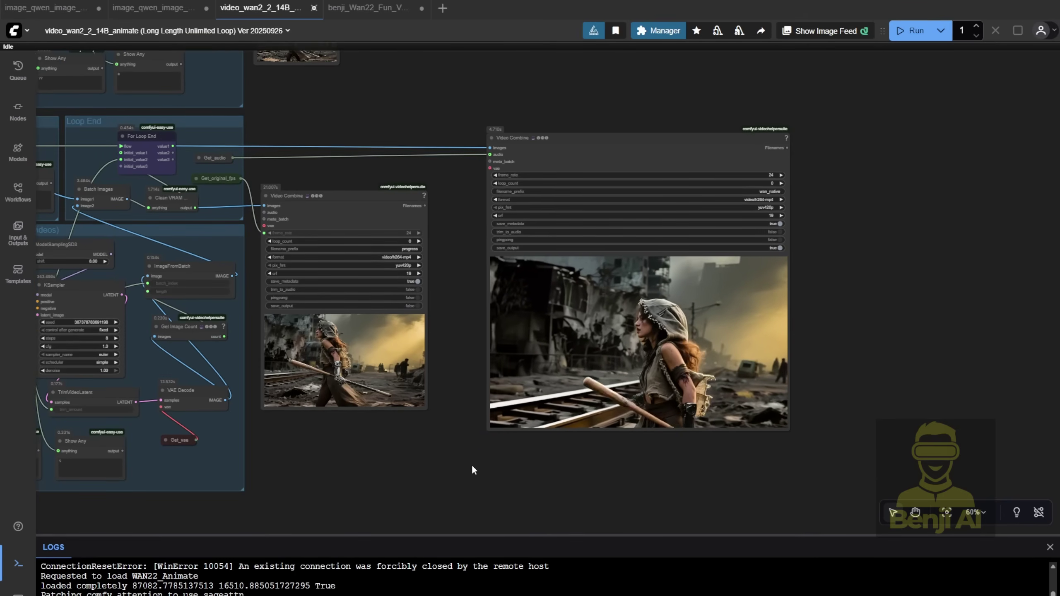
{"action": "scroll", "coordinate": [713, 355], "scroll_direction": "up", "scroll_amount": 3}
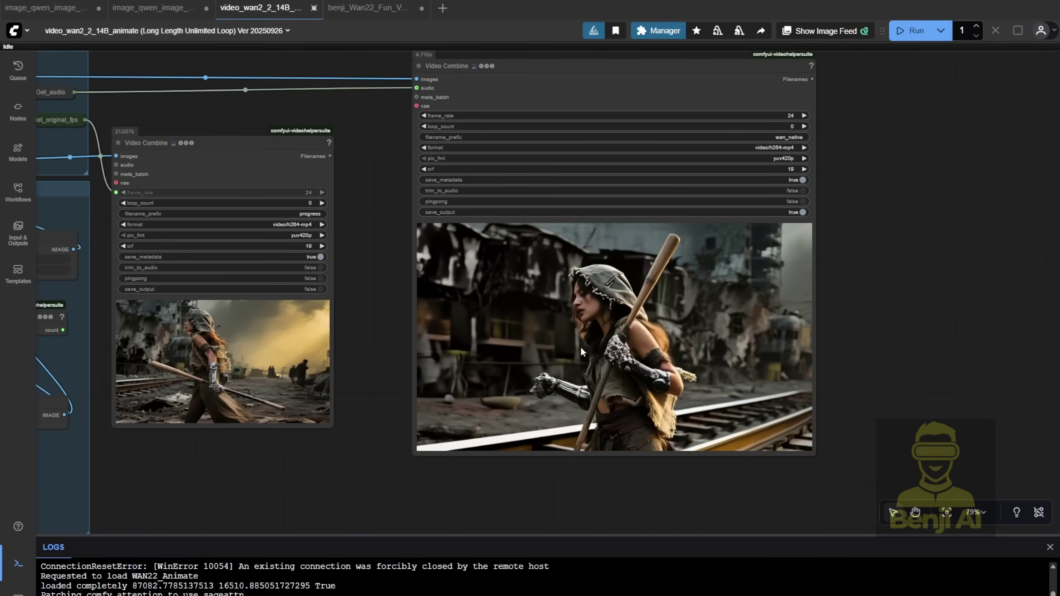
{"action": "scroll", "coordinate": [586, 348], "scroll_direction": "down", "scroll_amount": 2}
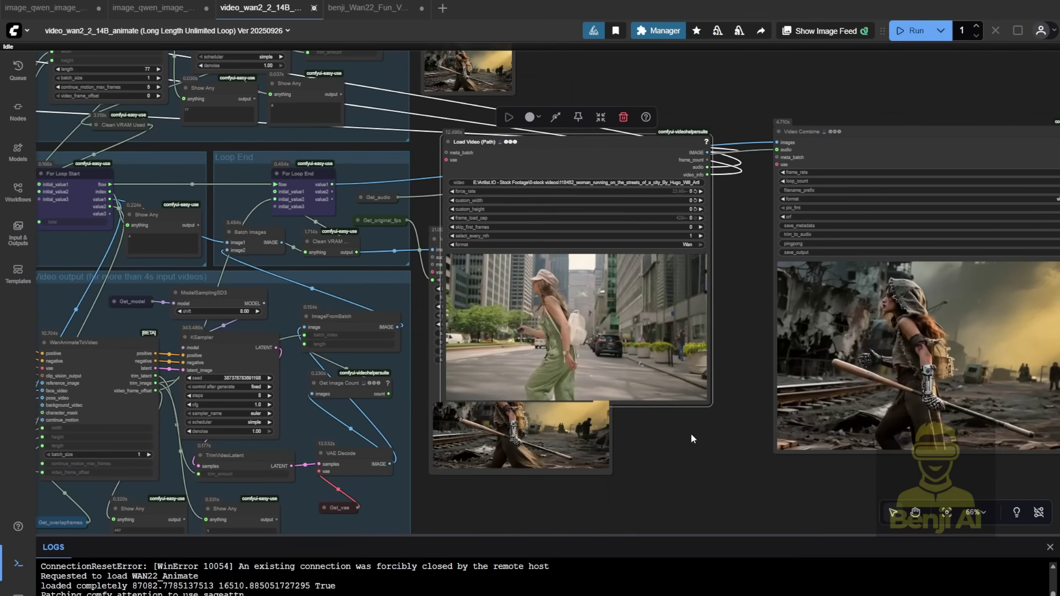
{"action": "left_click_drag", "start_coordinate": [695, 439], "coordinate": [565, 504]}
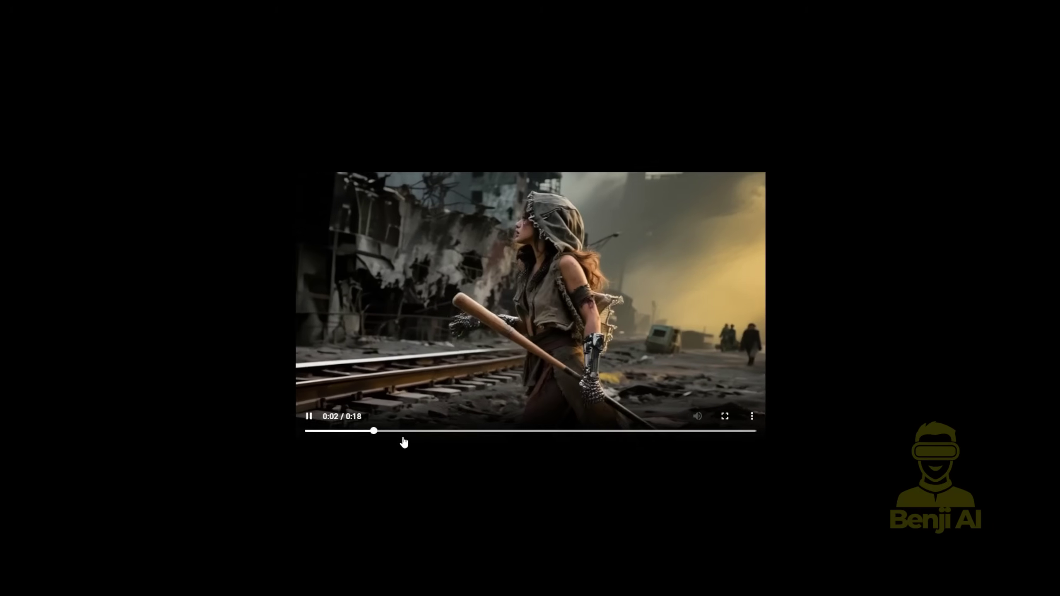
View the source clip beside the final output video and zoom out over the output area
{"action": "mouse_move", "coordinate": [602, 391]}
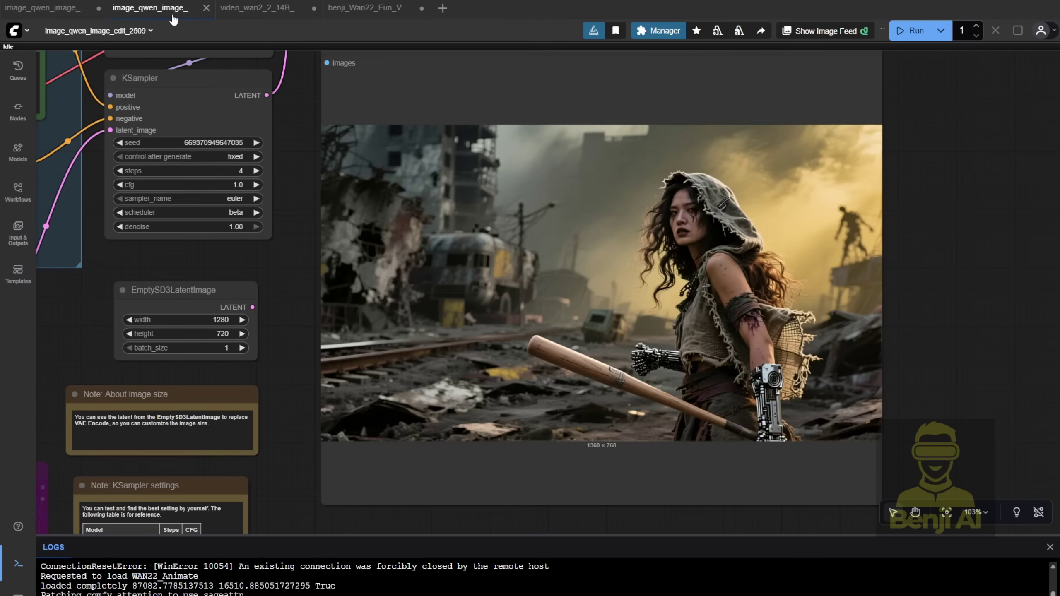
{"action": "scroll", "coordinate": [195, 150], "scroll_direction": "down", "scroll_amount": 4}
{"action": "left_click_drag", "start_coordinate": [143, 251], "coordinate": [836, 346]}
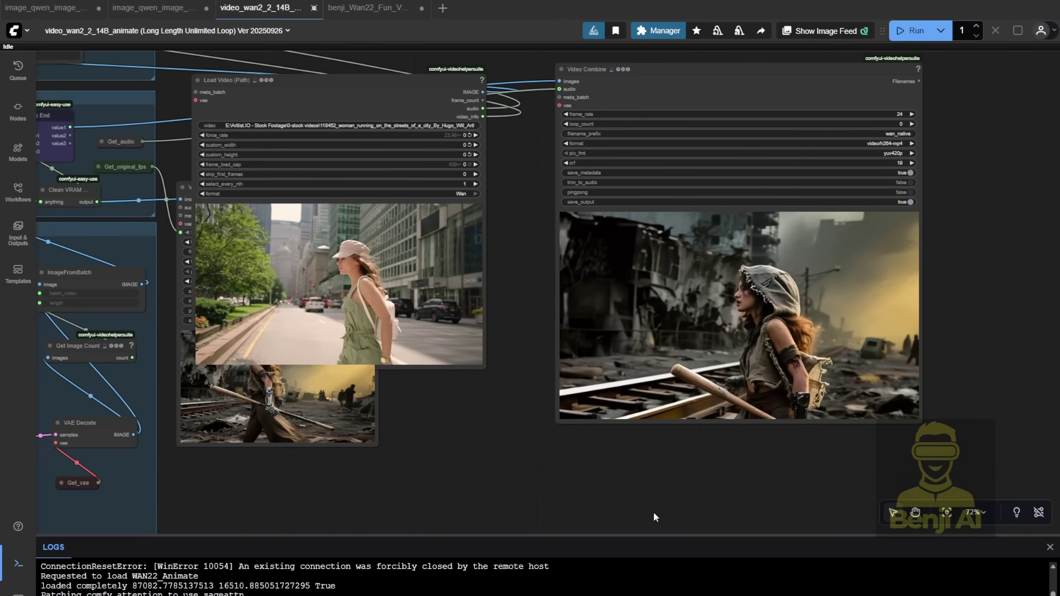
{"action": "scroll", "coordinate": [459, 322], "scroll_direction": "down", "scroll_amount": 6}
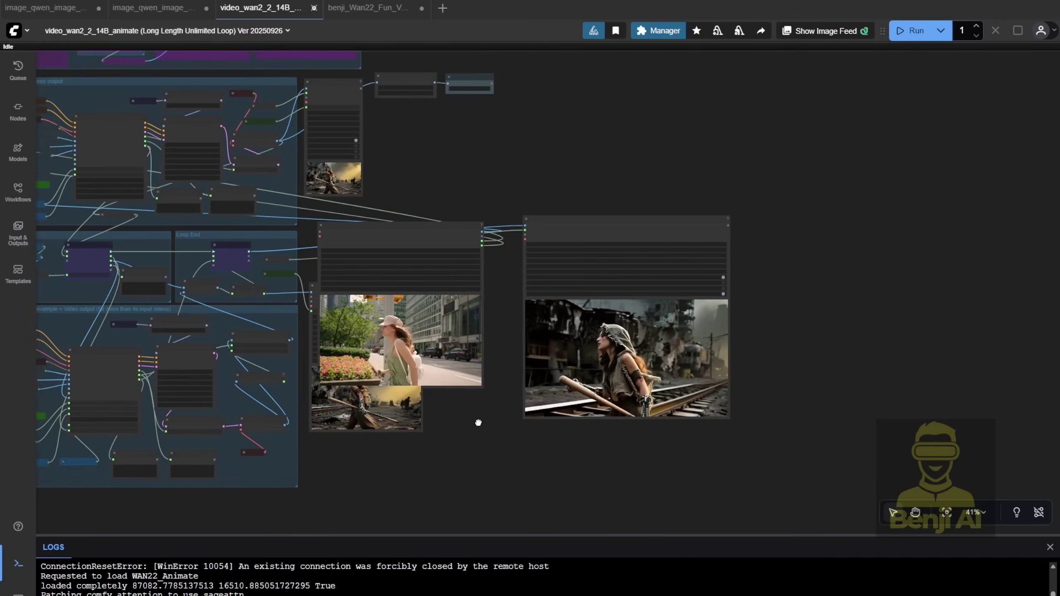
{"action": "left_click_drag", "start_coordinate": [478, 421], "coordinate": [767, 435]}
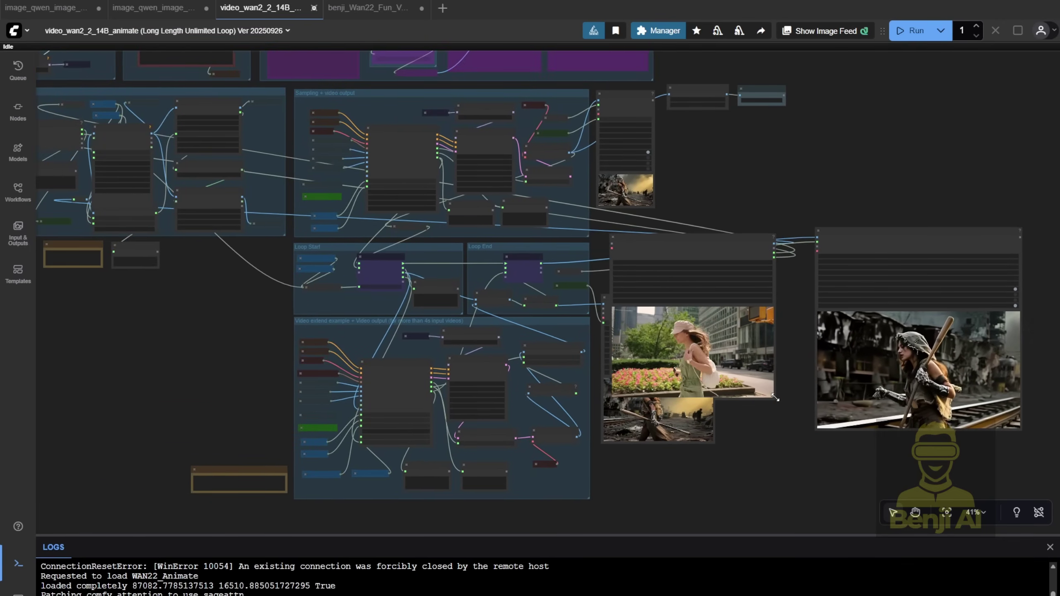
Shrink the Load Video (Path) node, place it back in Step 4, and switch to the Wan22 Fun VACE workflow
{"action": "left_click_drag", "start_coordinate": [770, 397], "coordinate": [693, 307]}
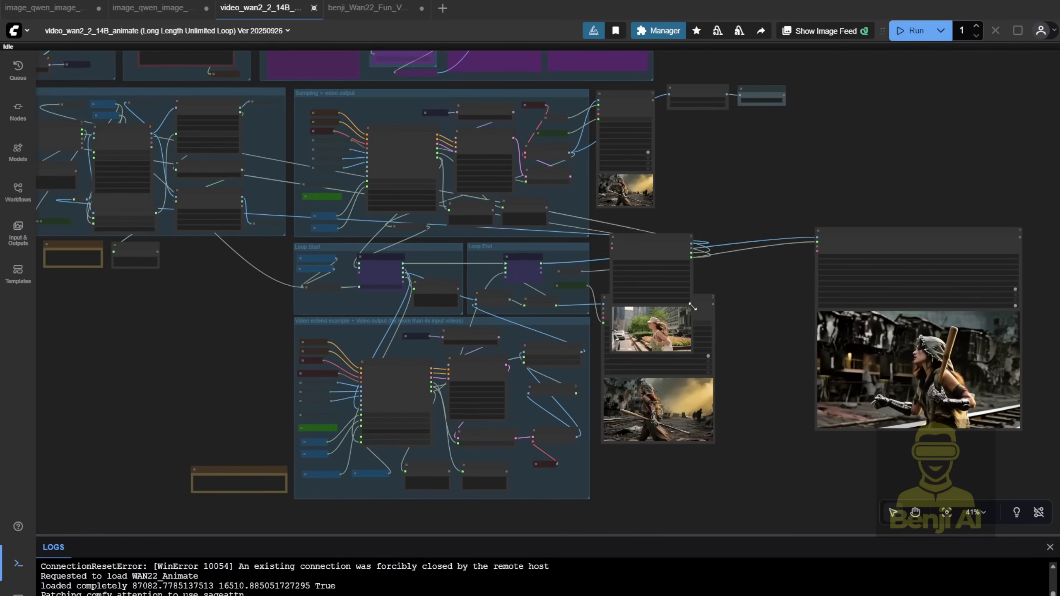
{"action": "left_click_drag", "start_coordinate": [652, 244], "coordinate": [811, 222]}
{"action": "left_click_drag", "start_coordinate": [293, 268], "coordinate": [152, 93]}
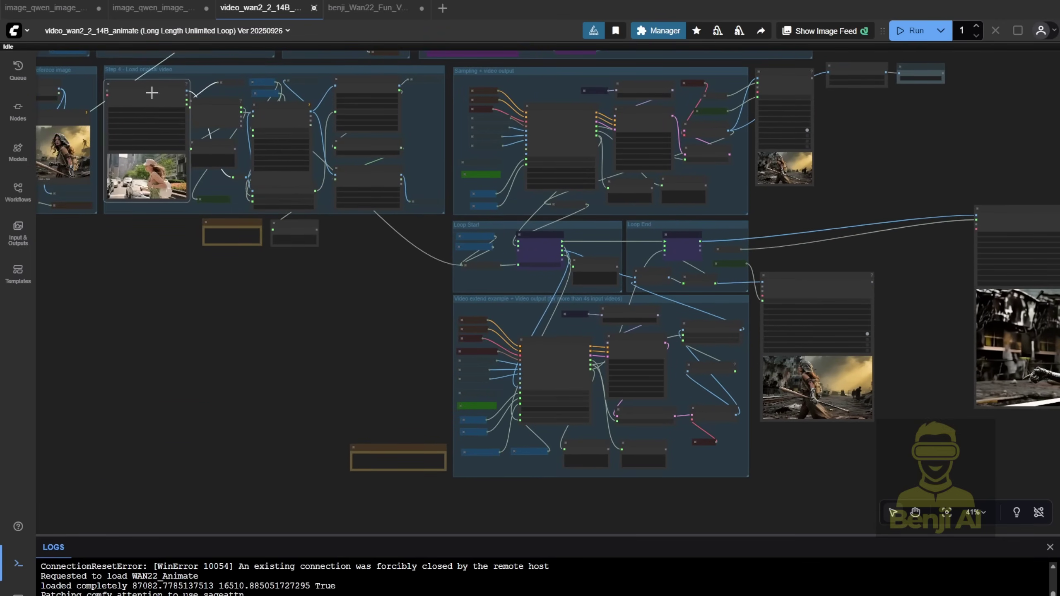
{"action": "scroll", "coordinate": [167, 158], "scroll_direction": "up", "scroll_amount": 3}
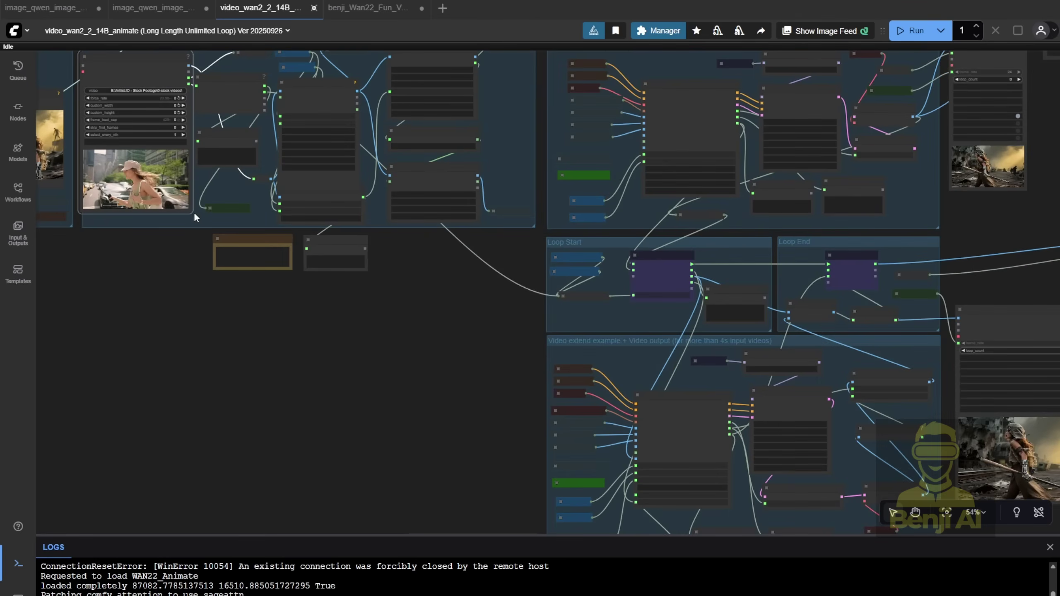
{"action": "left_click_drag", "start_coordinate": [182, 208], "coordinate": [292, 363]}
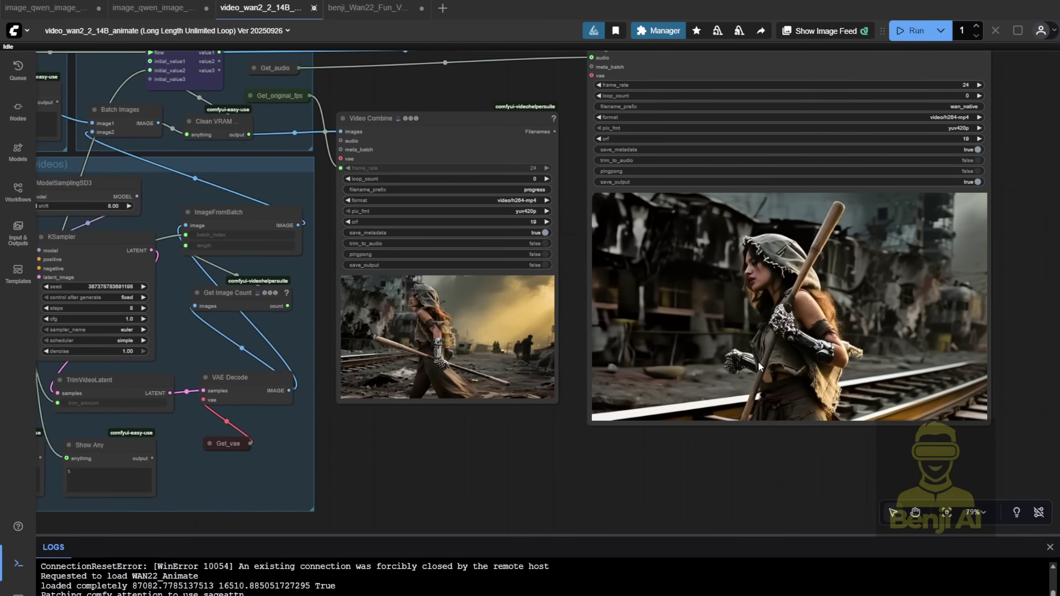
{"action": "scroll", "coordinate": [664, 403], "scroll_direction": "down", "scroll_amount": 2}
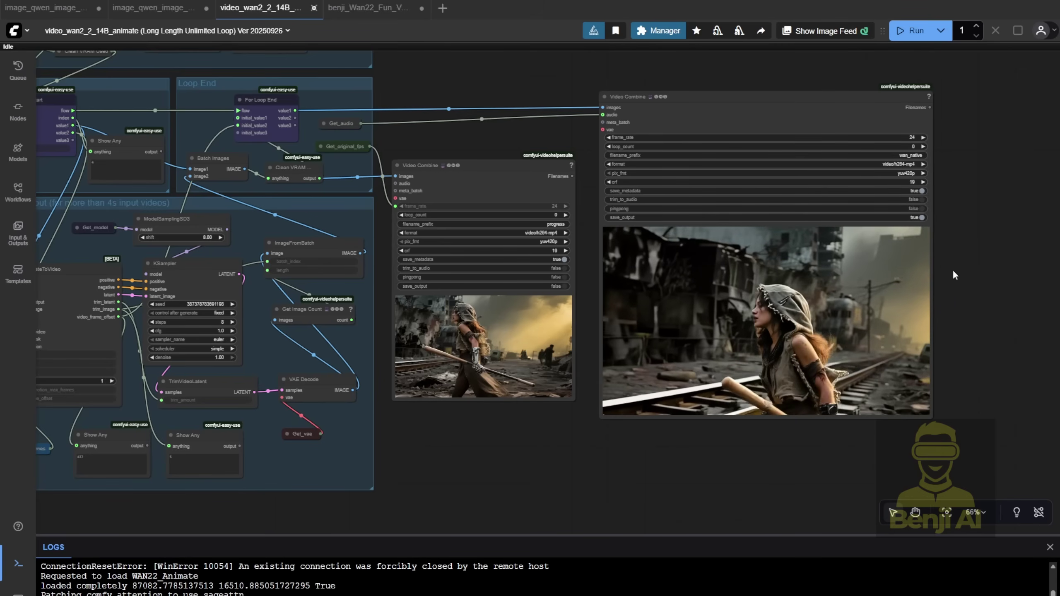
{"action": "scroll", "coordinate": [660, 353], "scroll_direction": "up", "scroll_amount": 1}
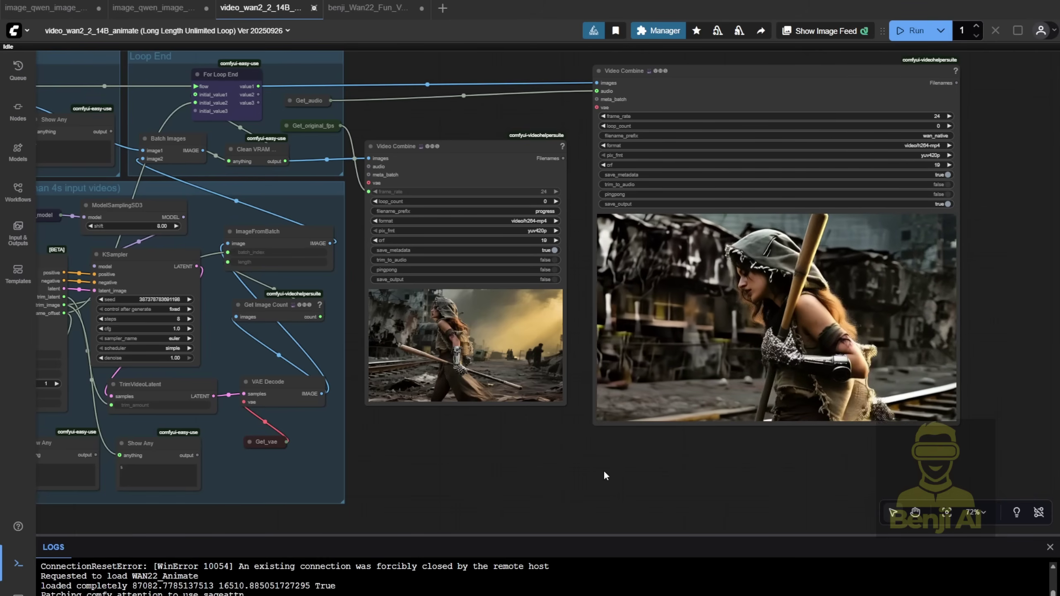
{"action": "scroll", "coordinate": [603, 465], "scroll_direction": "down", "scroll_amount": 5}
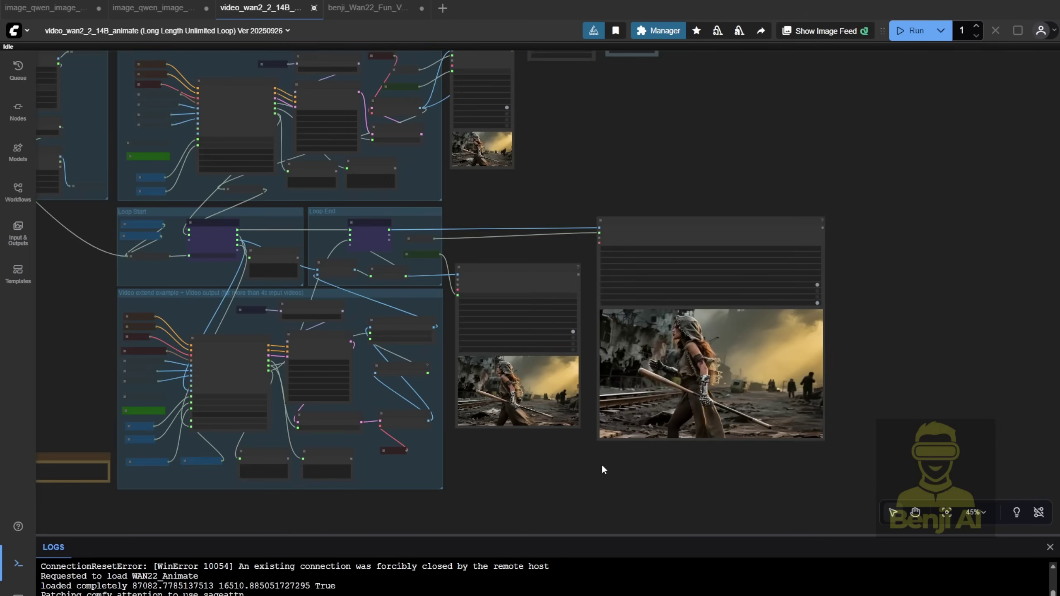
{"action": "left_click_drag", "start_coordinate": [69, 354], "coordinate": [279, 389]}
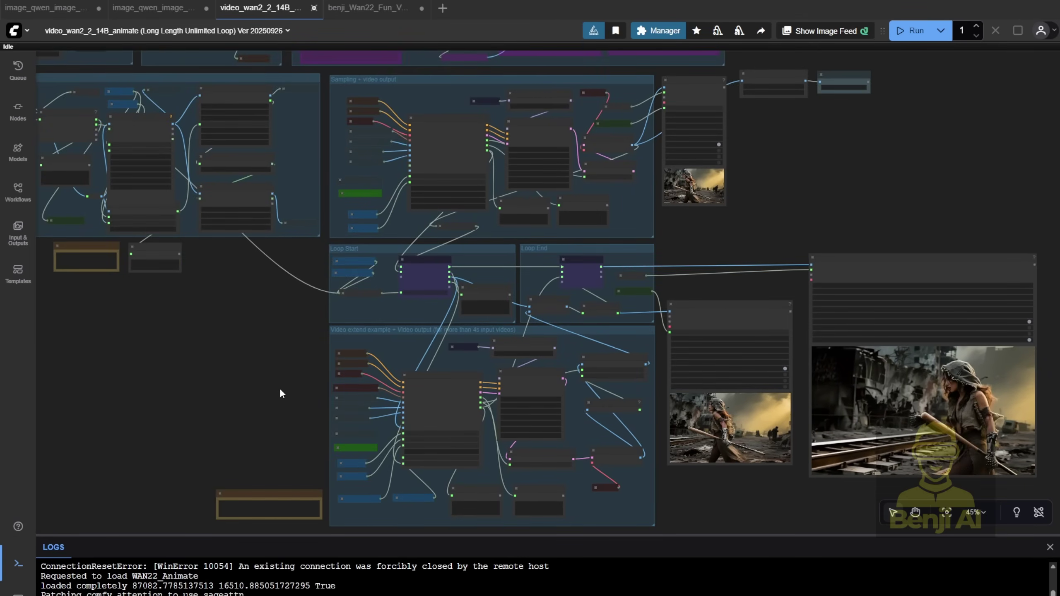
{"action": "key", "text": "alt+bracketright"}
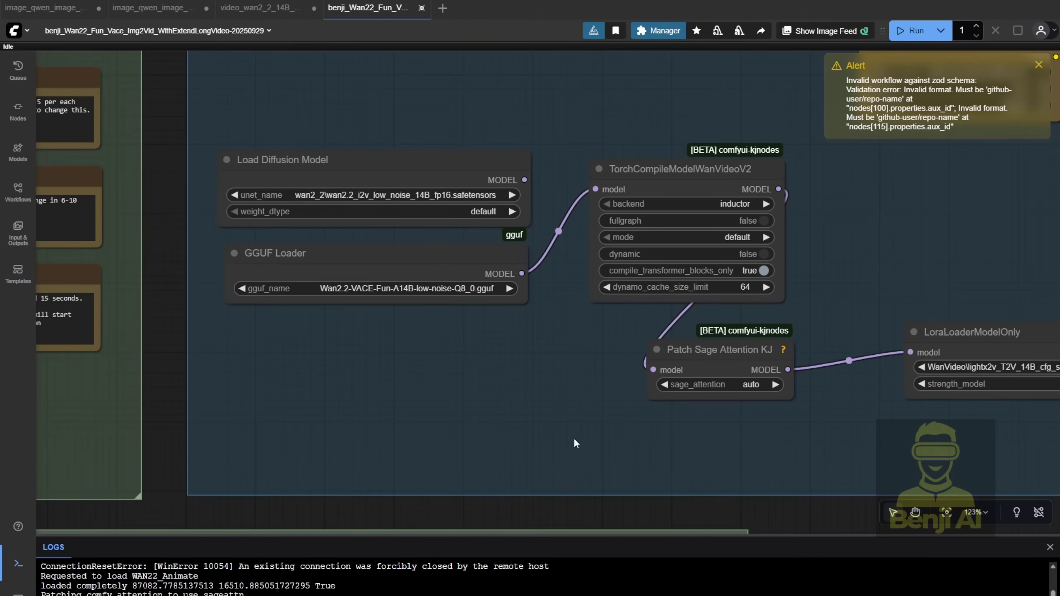
Zoom around the Fun VACE graph, then return to the video_wan2_2_14B_animate long-length loop workflow
{"action": "scroll", "coordinate": [575, 443], "scroll_direction": "down", "scroll_amount": 6}
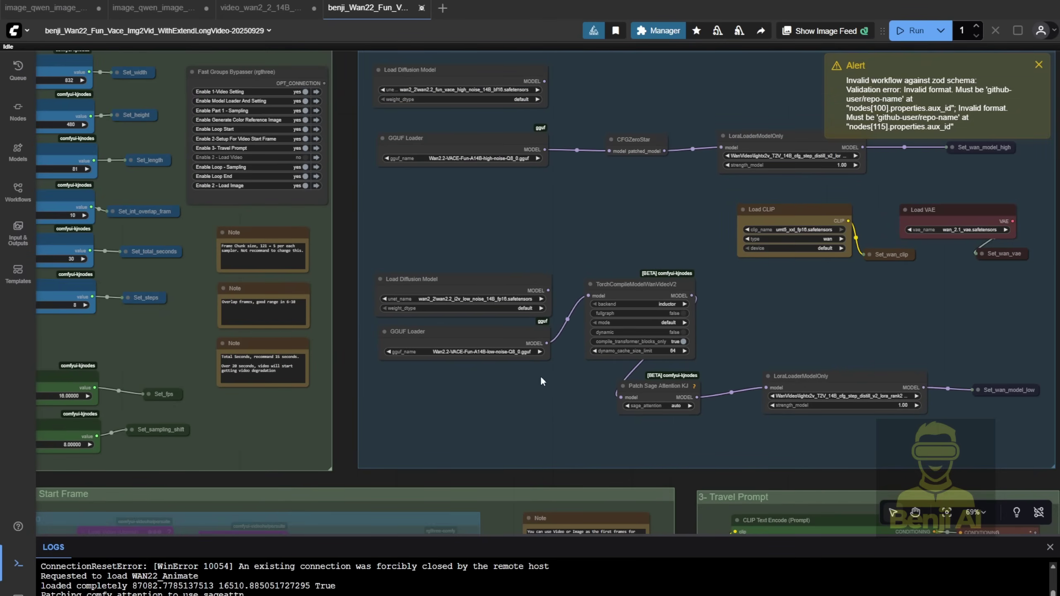
{"action": "scroll", "coordinate": [903, 349], "scroll_direction": "up", "scroll_amount": 3}
{"action": "scroll", "coordinate": [668, 209], "scroll_direction": "right", "scroll_amount": 10}
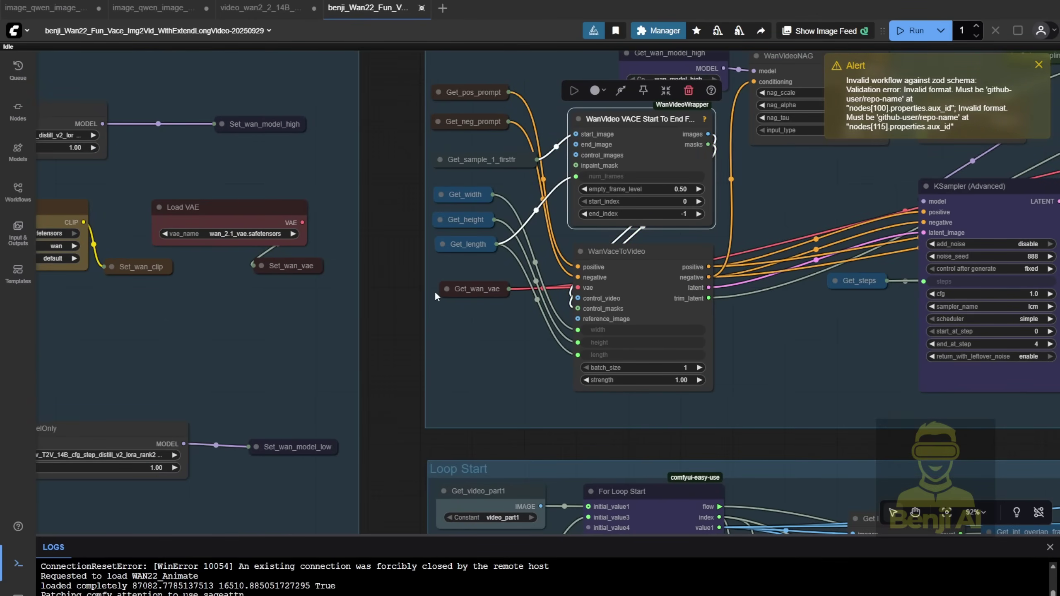
{"action": "left_click", "coordinate": [261, 7]}
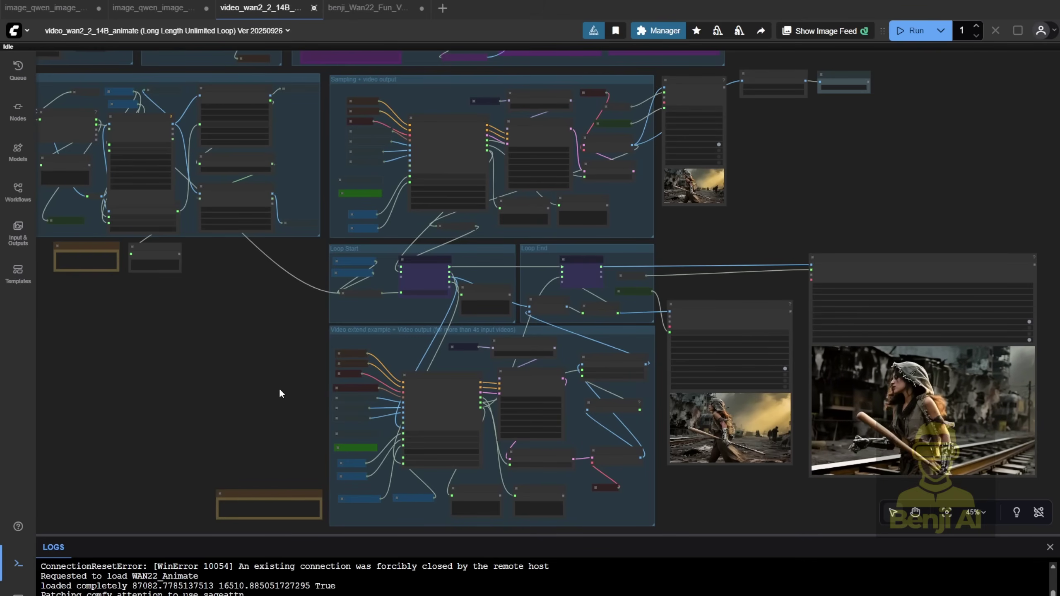
Switch to the image_qwen_image_instantx_controlnet workflow with its Image Comparer of the hooded woman
{"action": "left_click", "coordinate": [38, 11]}
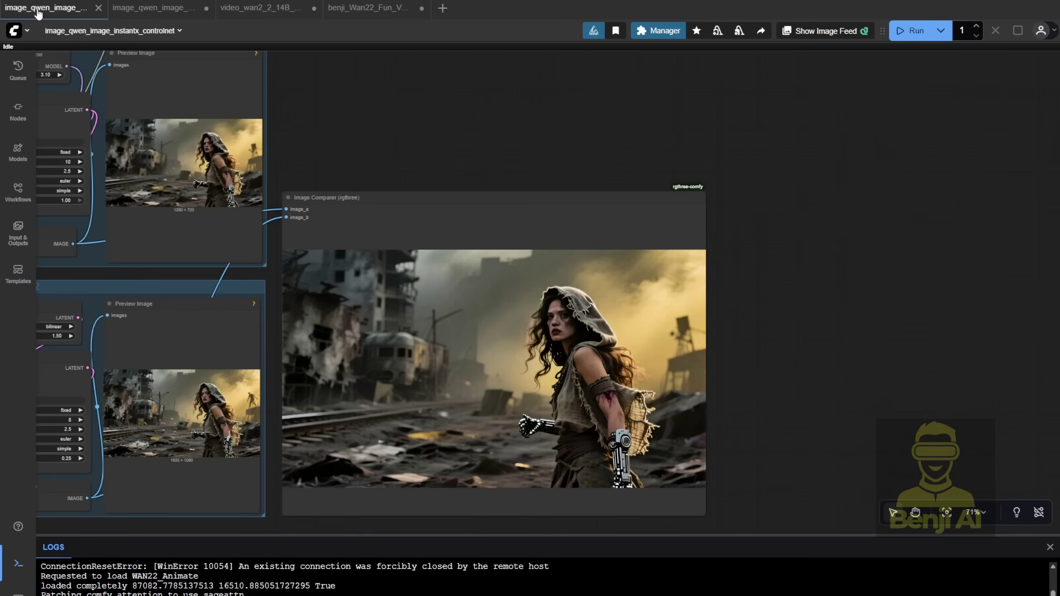